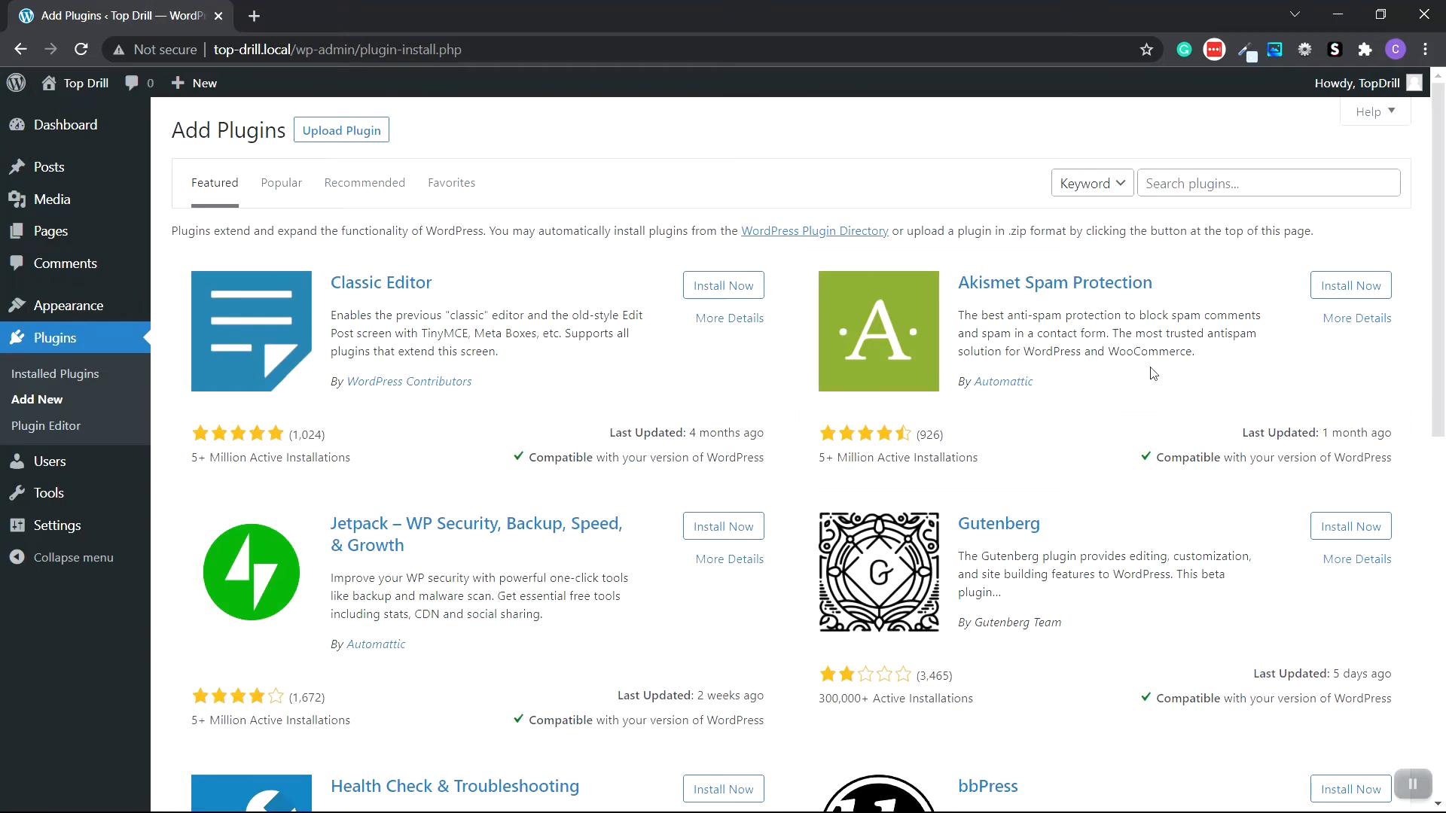
Search the plugins for "landing page builder", then install and activate the Landing Page Builder plugin by PluginOps
{"action": "left_click", "coordinate": [1194, 183]}
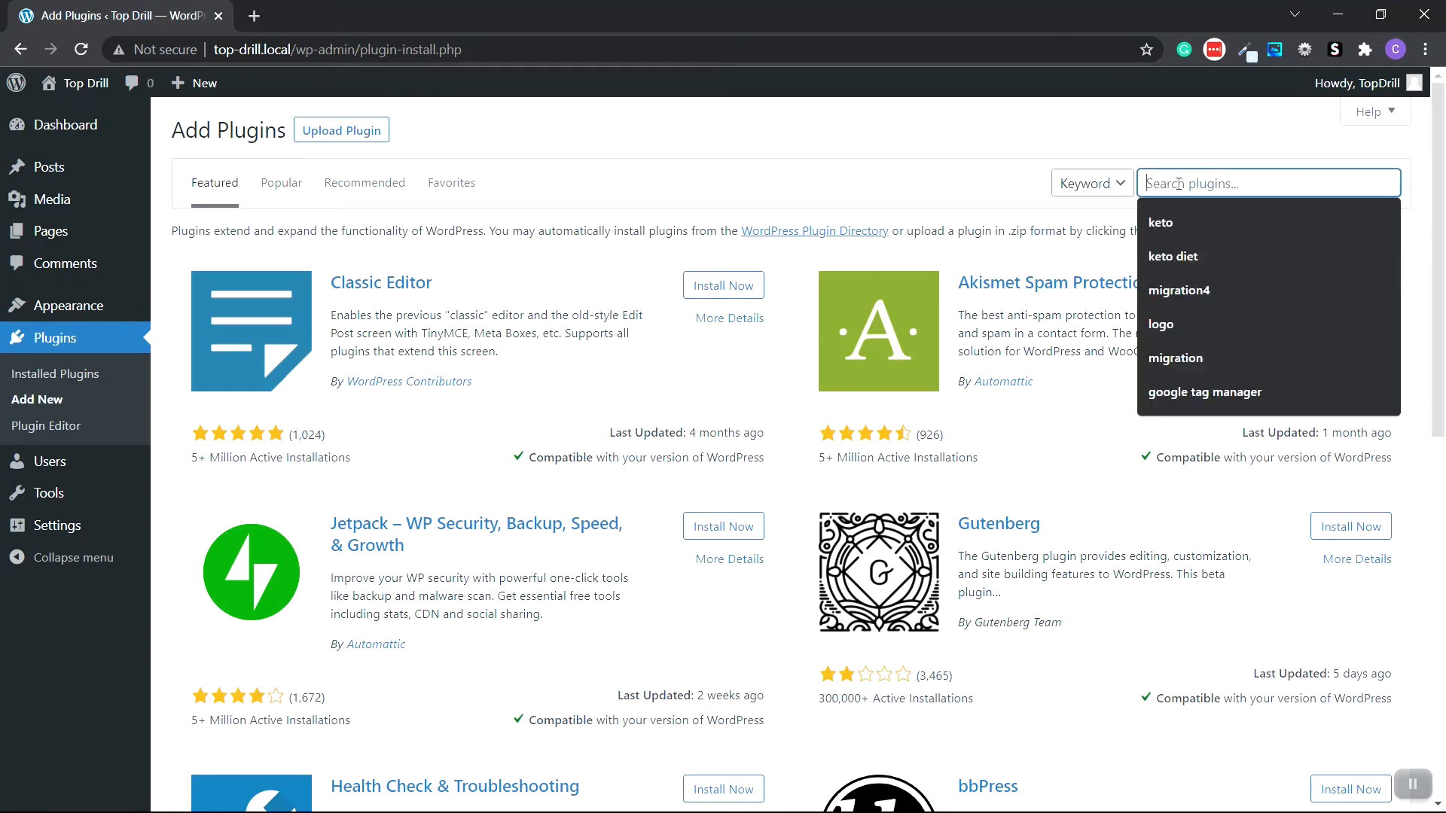
{"action": "type", "text": "landing page builder"}
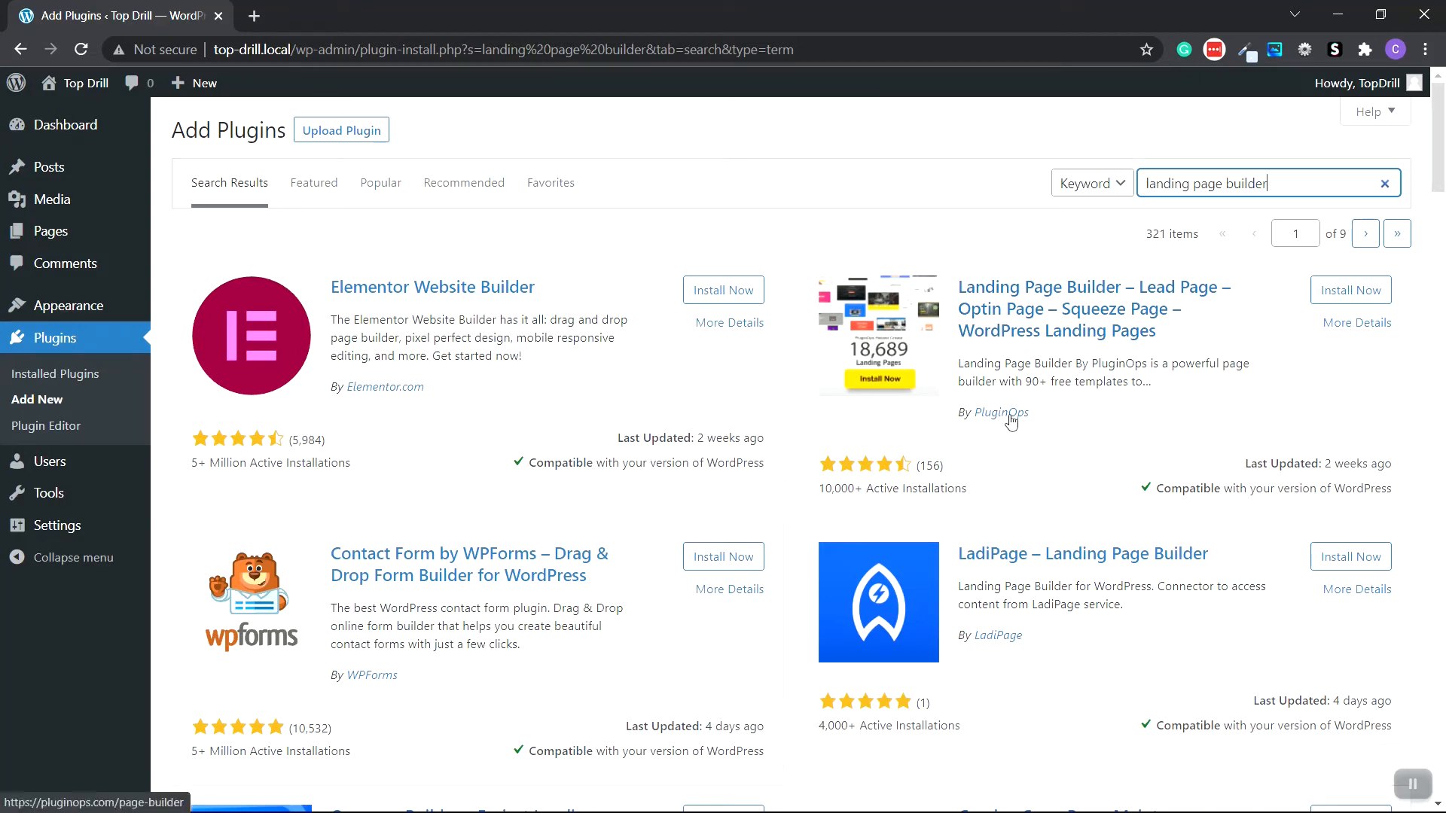
{"action": "left_click", "coordinate": [1363, 299]}
{"action": "left_click", "coordinate": [1361, 294]}
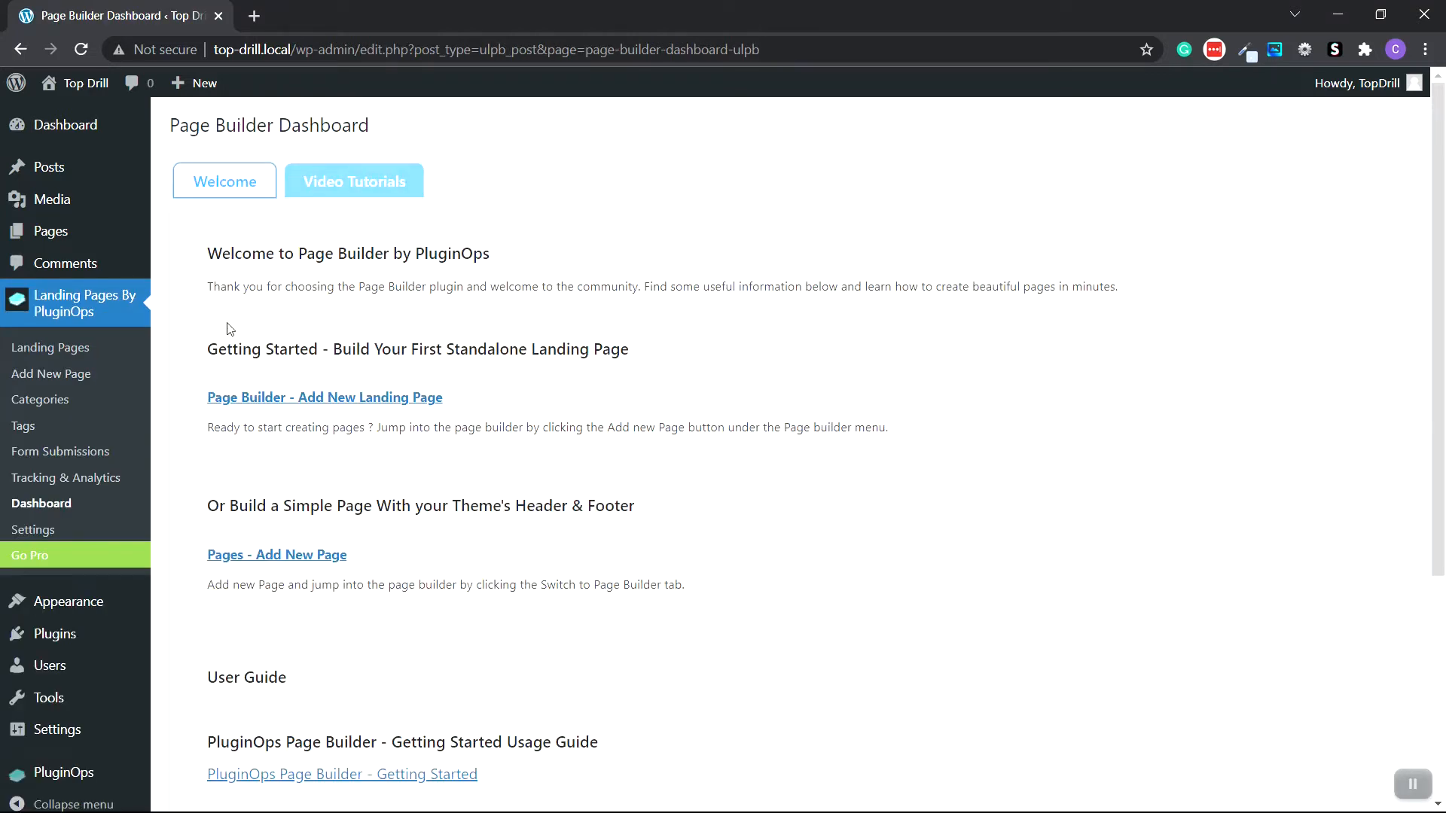
Move the existing page in the Landing Pages list to the trash with a bulk action
{"action": "left_click", "coordinate": [51, 351]}
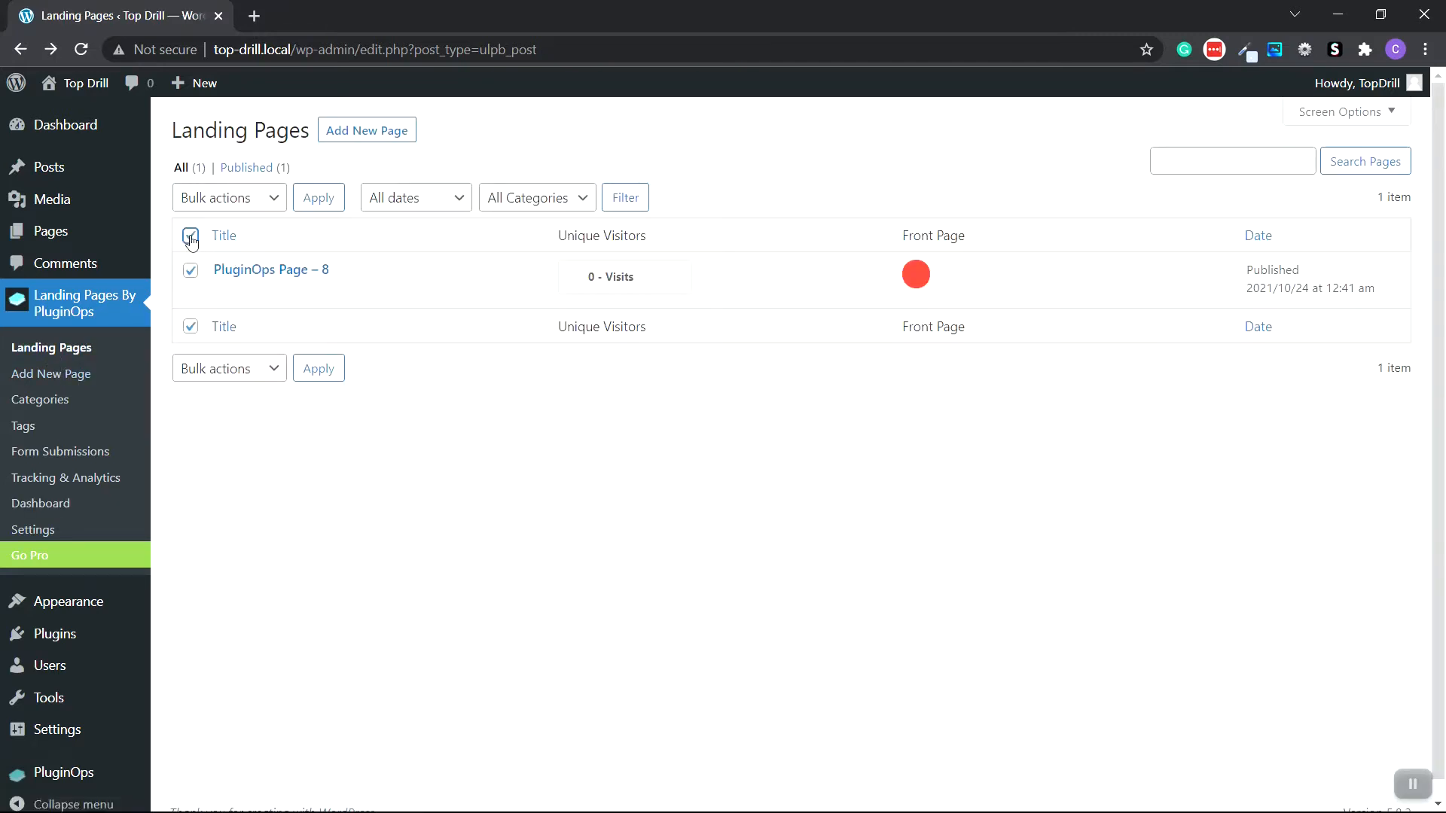
{"action": "left_click", "coordinate": [265, 203]}
{"action": "left_click", "coordinate": [251, 256]}
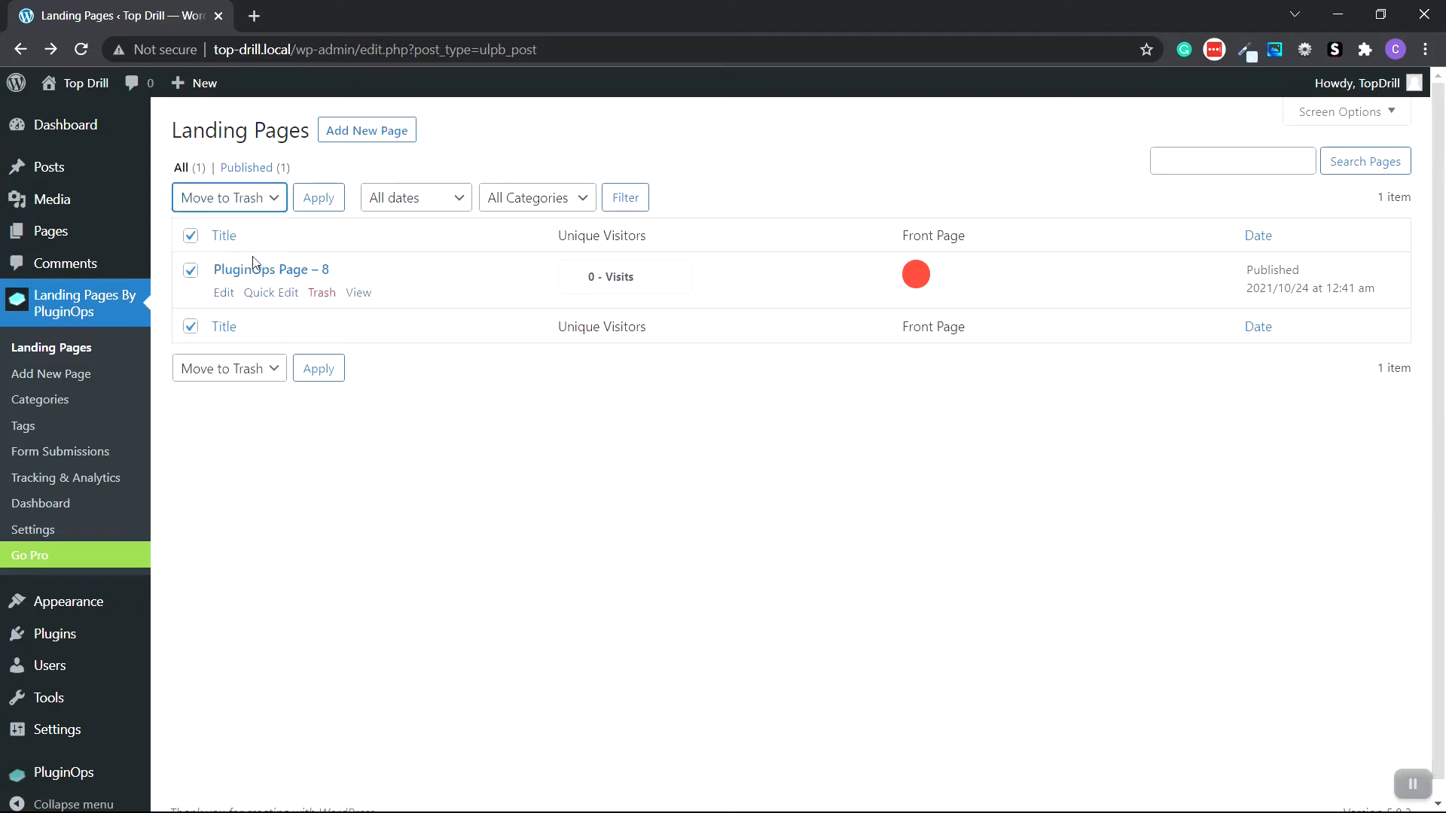
{"action": "left_click", "coordinate": [326, 205]}
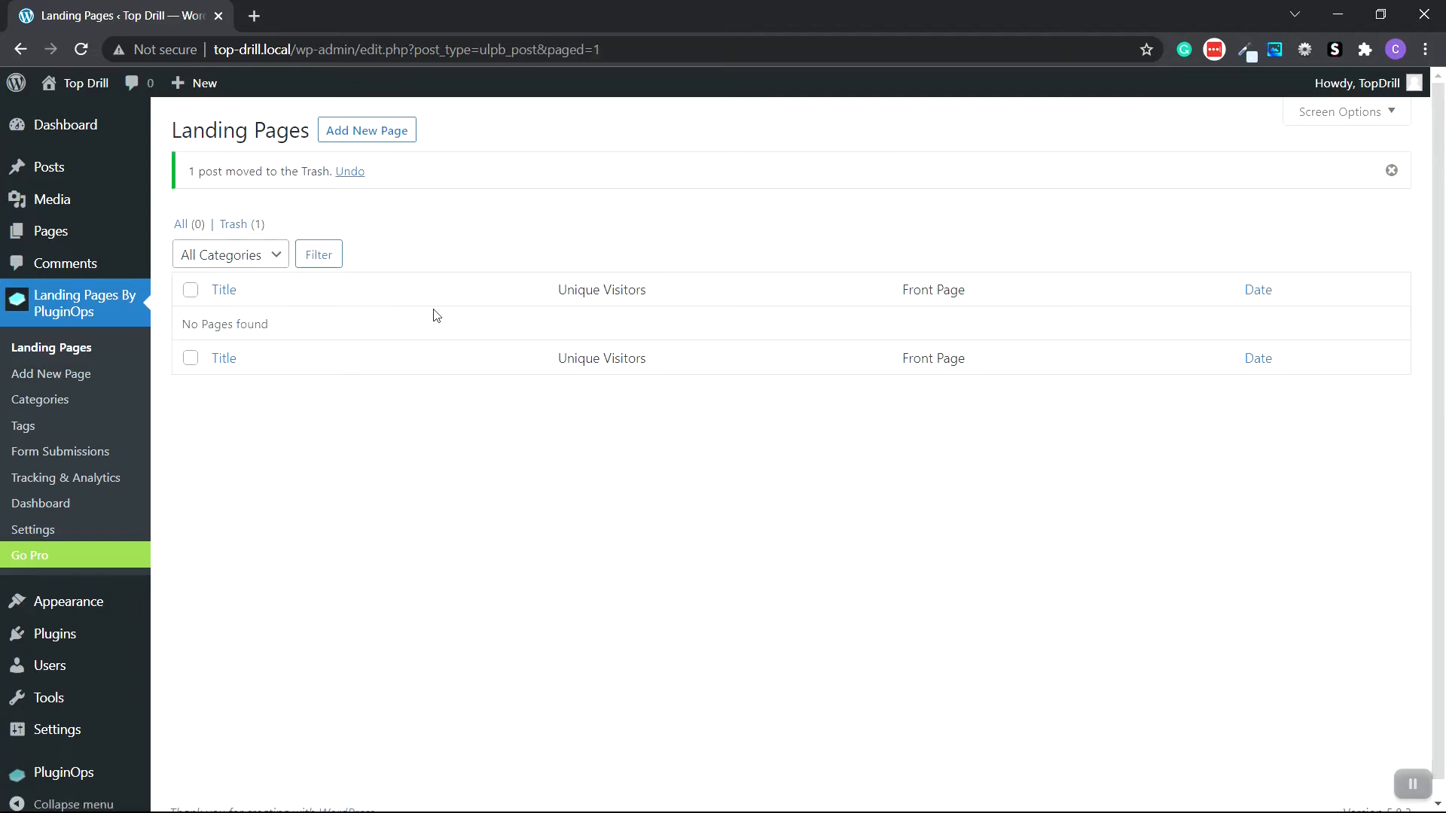
Add a new landing page, open its editing panel and insert the "Thank You for Signing Up!" template
{"action": "left_click", "coordinate": [366, 133]}
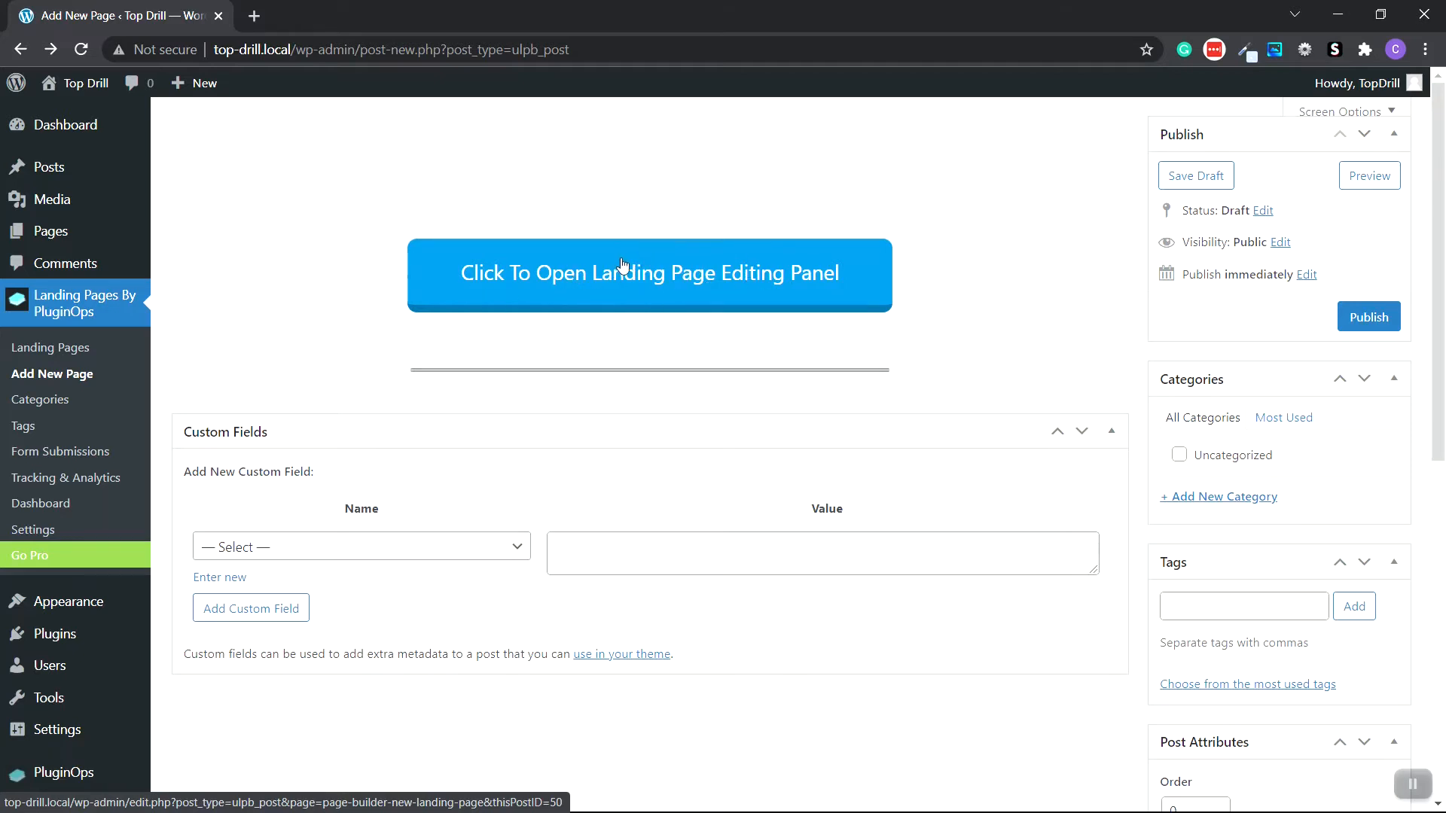
{"action": "left_click", "coordinate": [639, 290]}
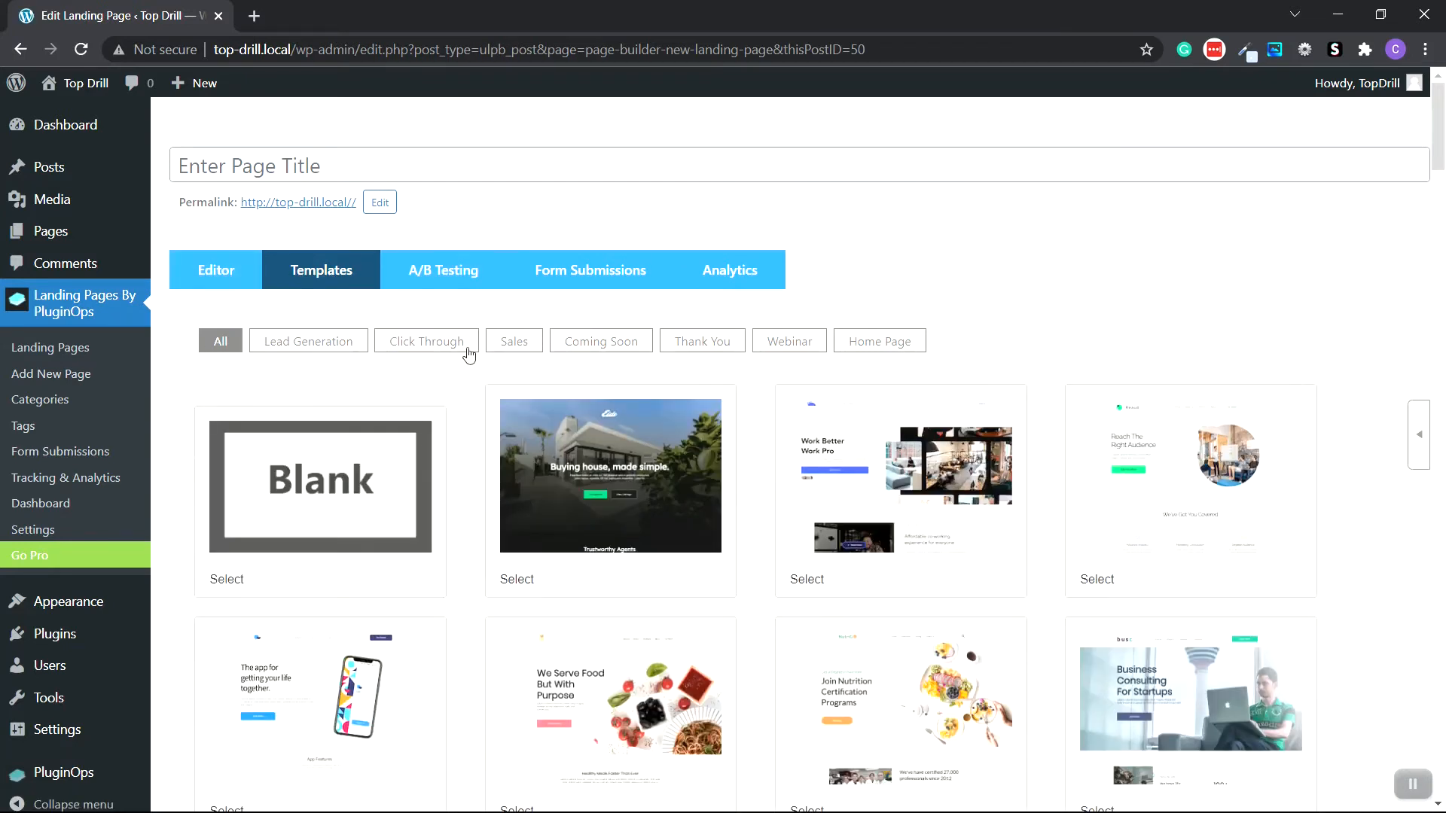
{"action": "left_click", "coordinate": [307, 344]}
{"action": "scroll", "coordinate": [606, 397], "scroll_direction": "down", "scroll_amount": 5}
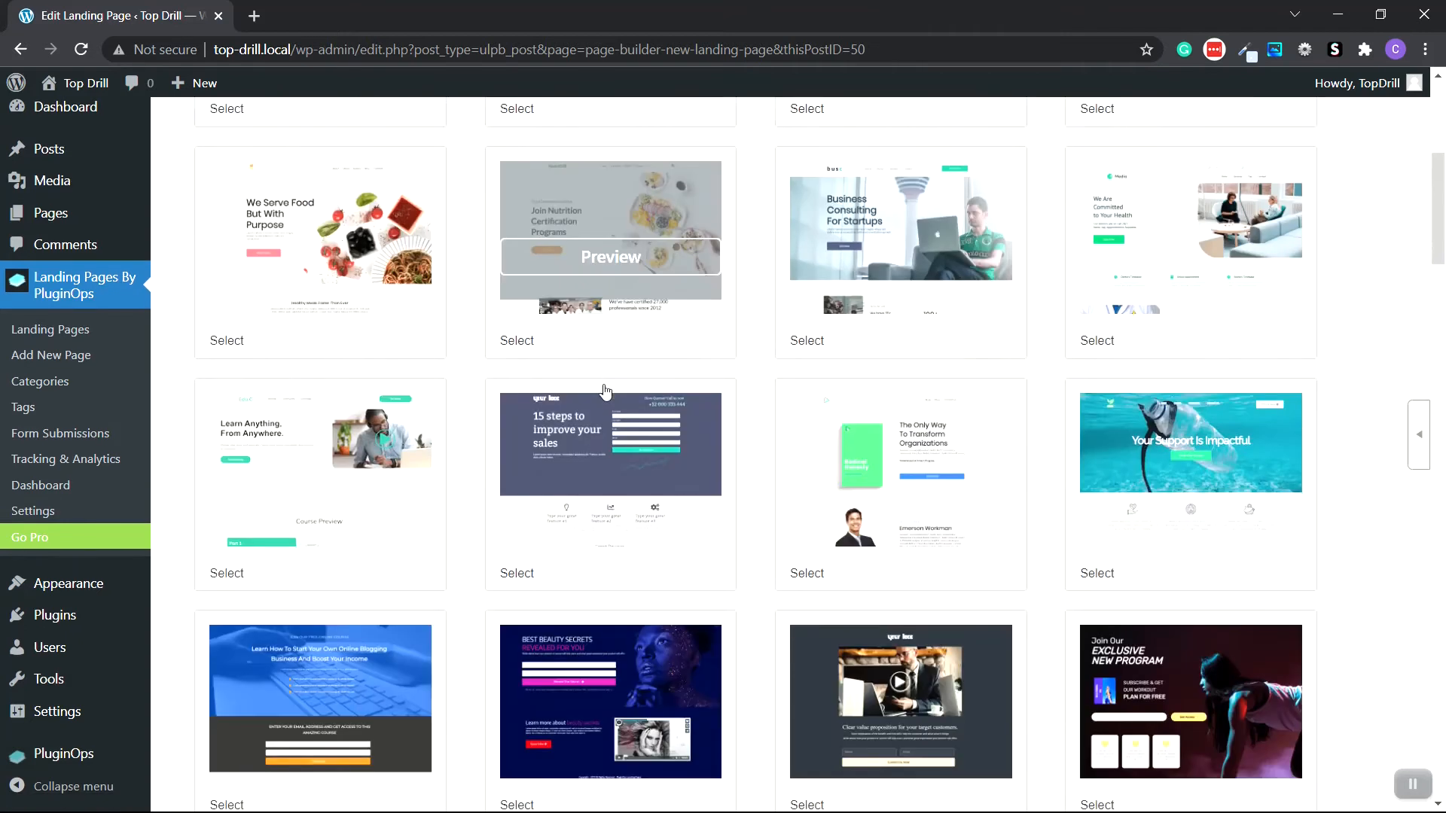
{"action": "scroll", "coordinate": [607, 390], "scroll_direction": "down", "scroll_amount": 20}
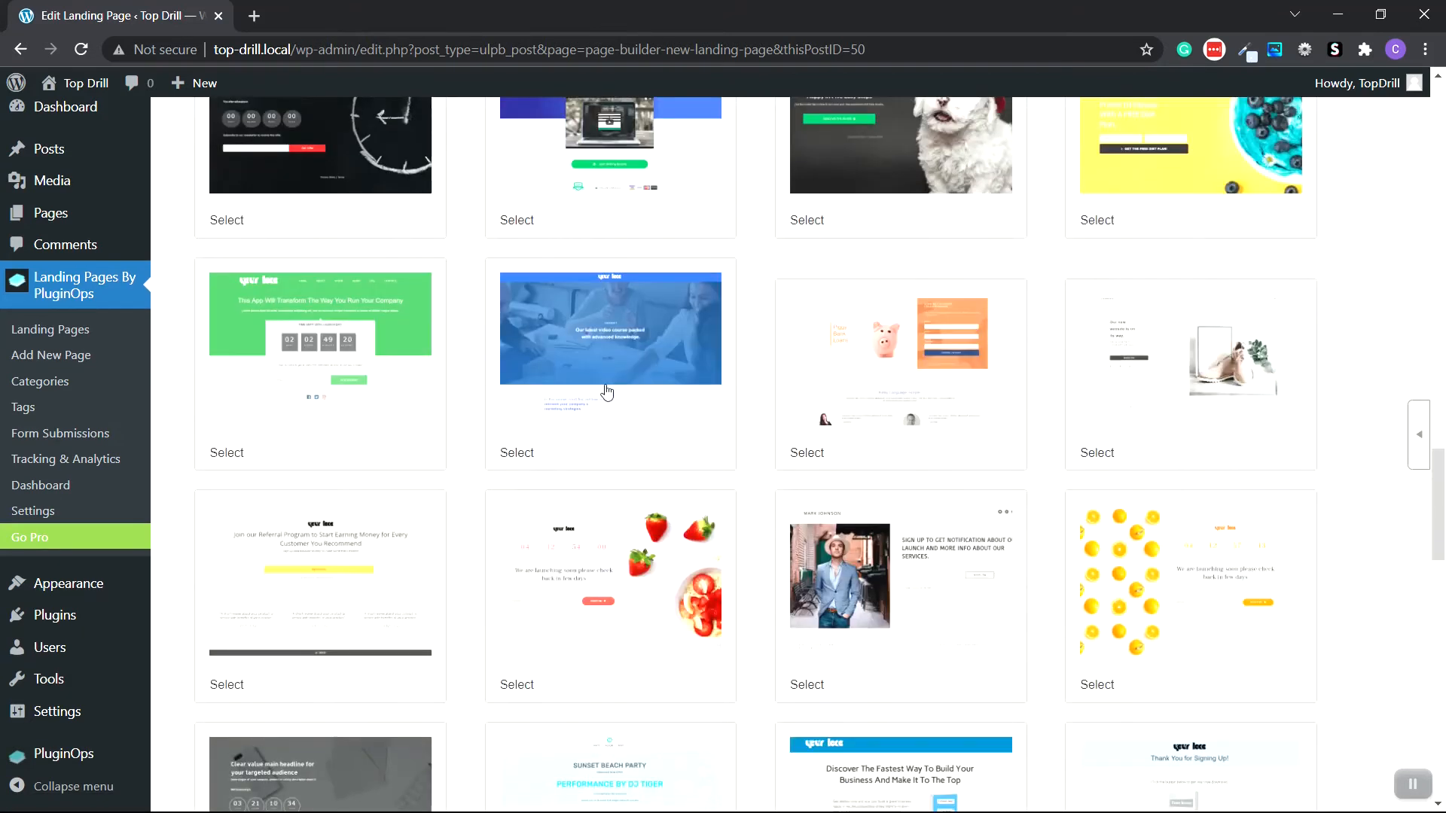
{"action": "scroll", "coordinate": [607, 391], "scroll_direction": "down", "scroll_amount": 10}
{"action": "scroll", "coordinate": [607, 391], "scroll_direction": "up", "scroll_amount": 6}
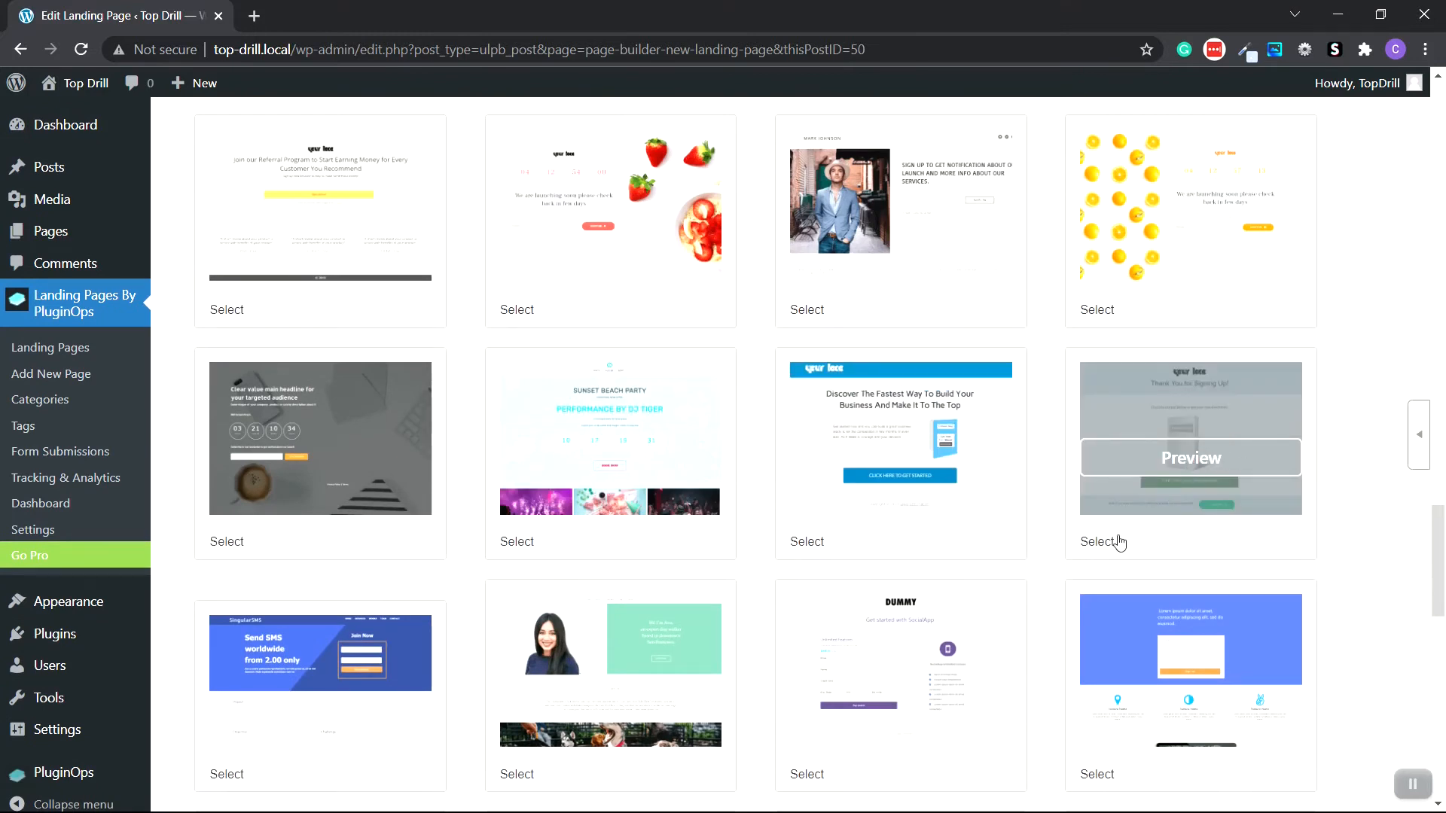
{"action": "left_click", "coordinate": [1099, 547]}
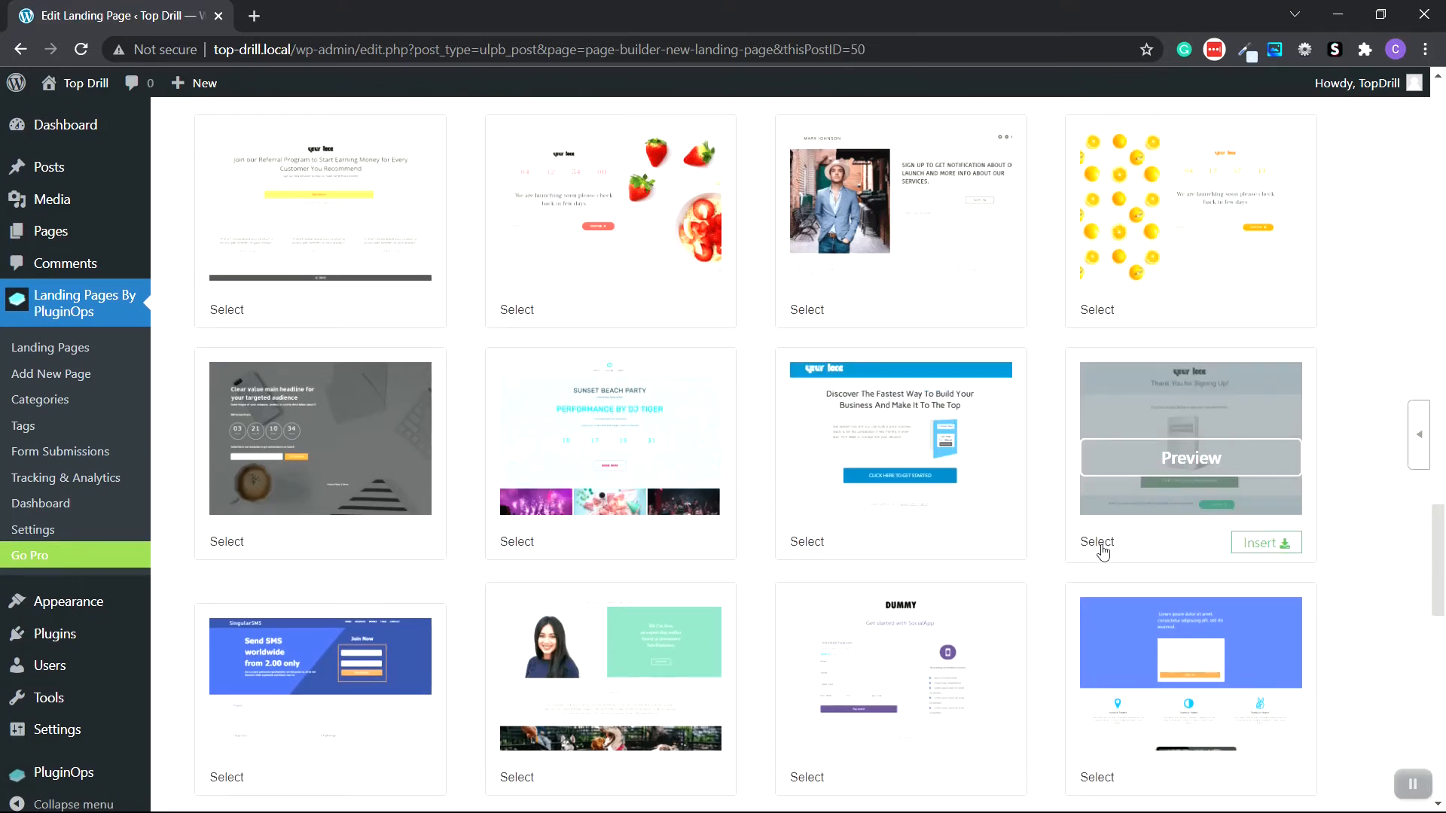
{"action": "left_click", "coordinate": [1278, 545]}
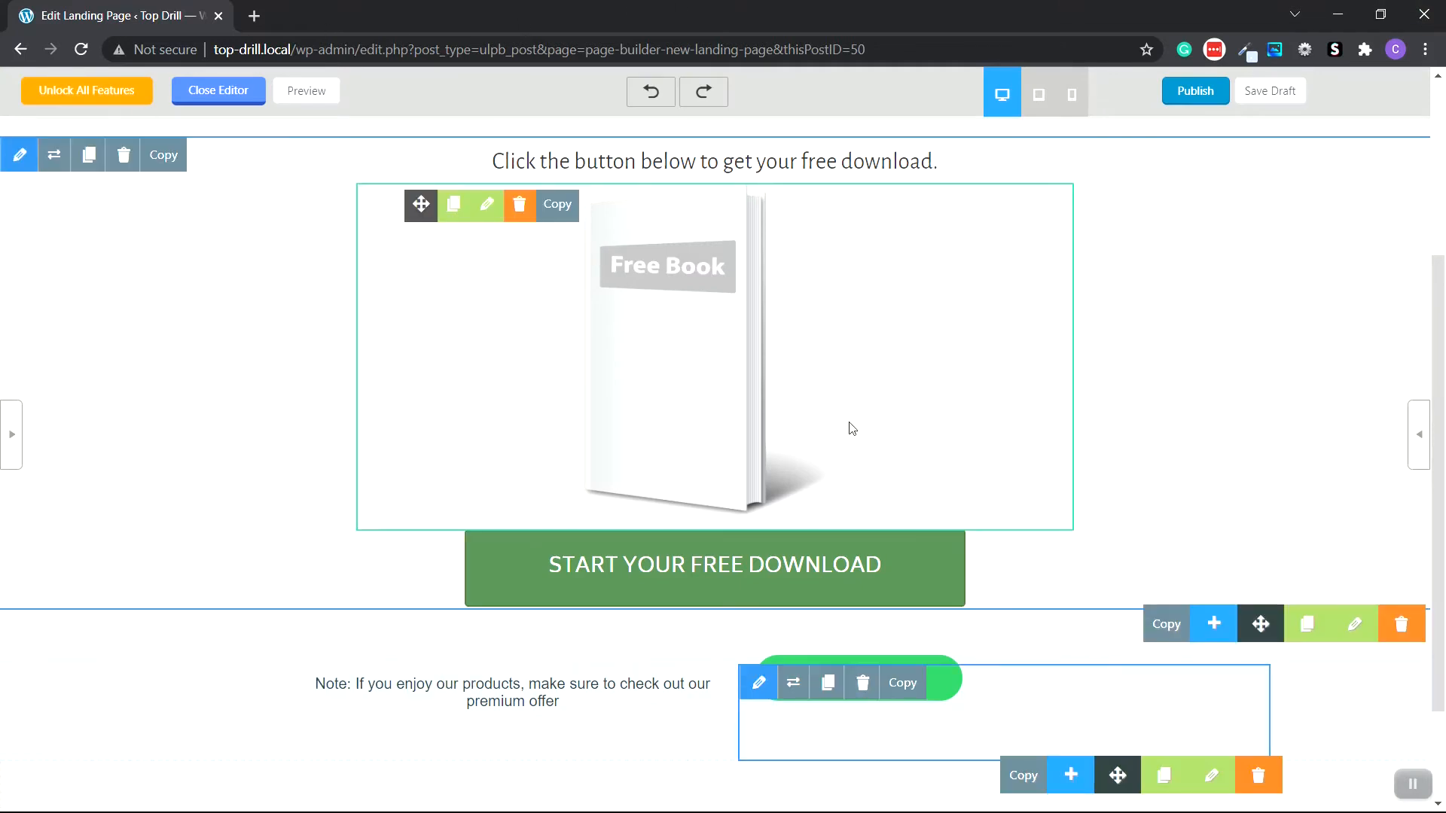
Delete the row with the logo and "Thank You for Signing Up!" and the row with the premium offer note
{"action": "scroll", "coordinate": [851, 428], "scroll_direction": "up", "scroll_amount": 4}
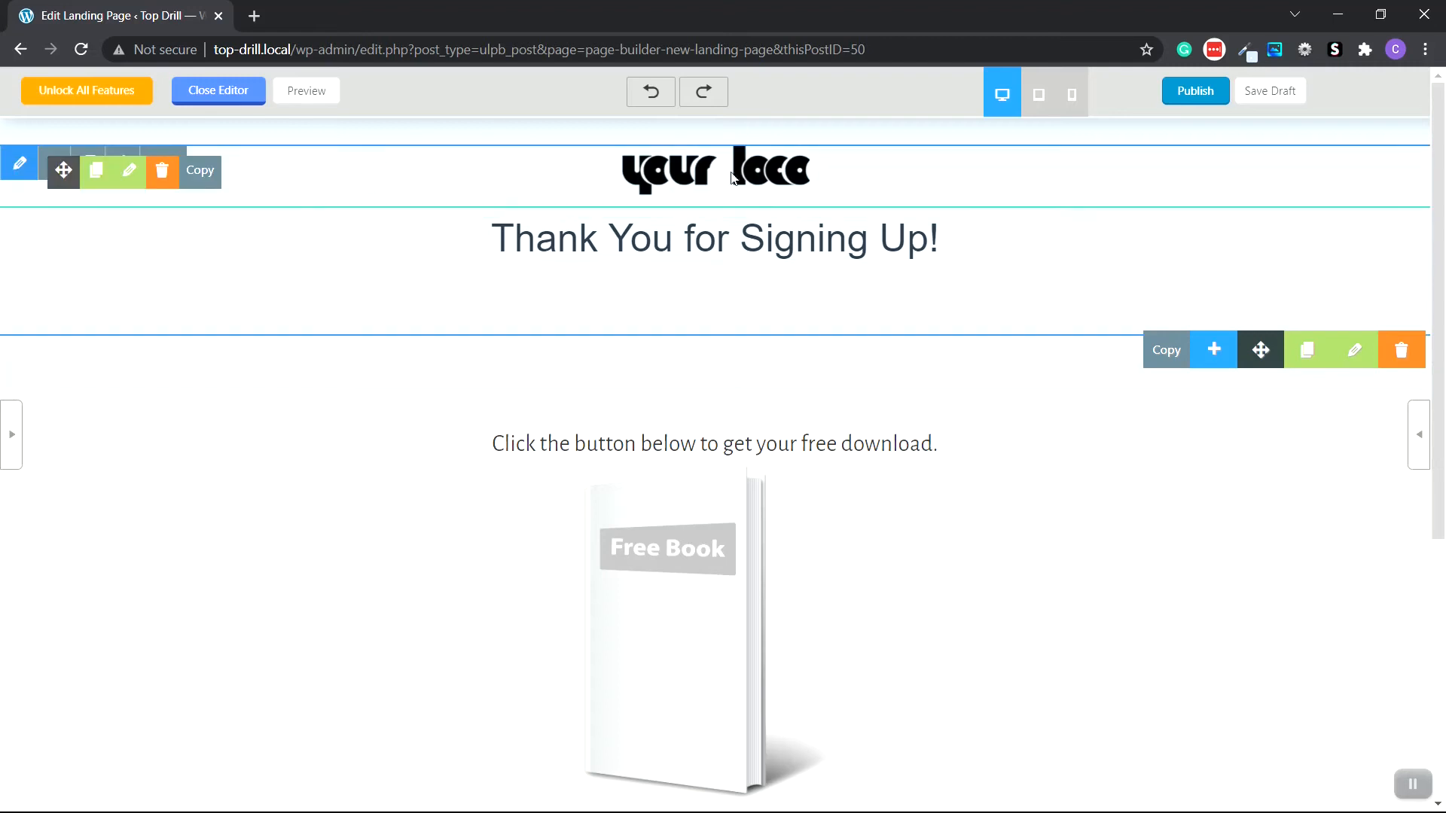
{"action": "left_click", "coordinate": [1402, 351]}
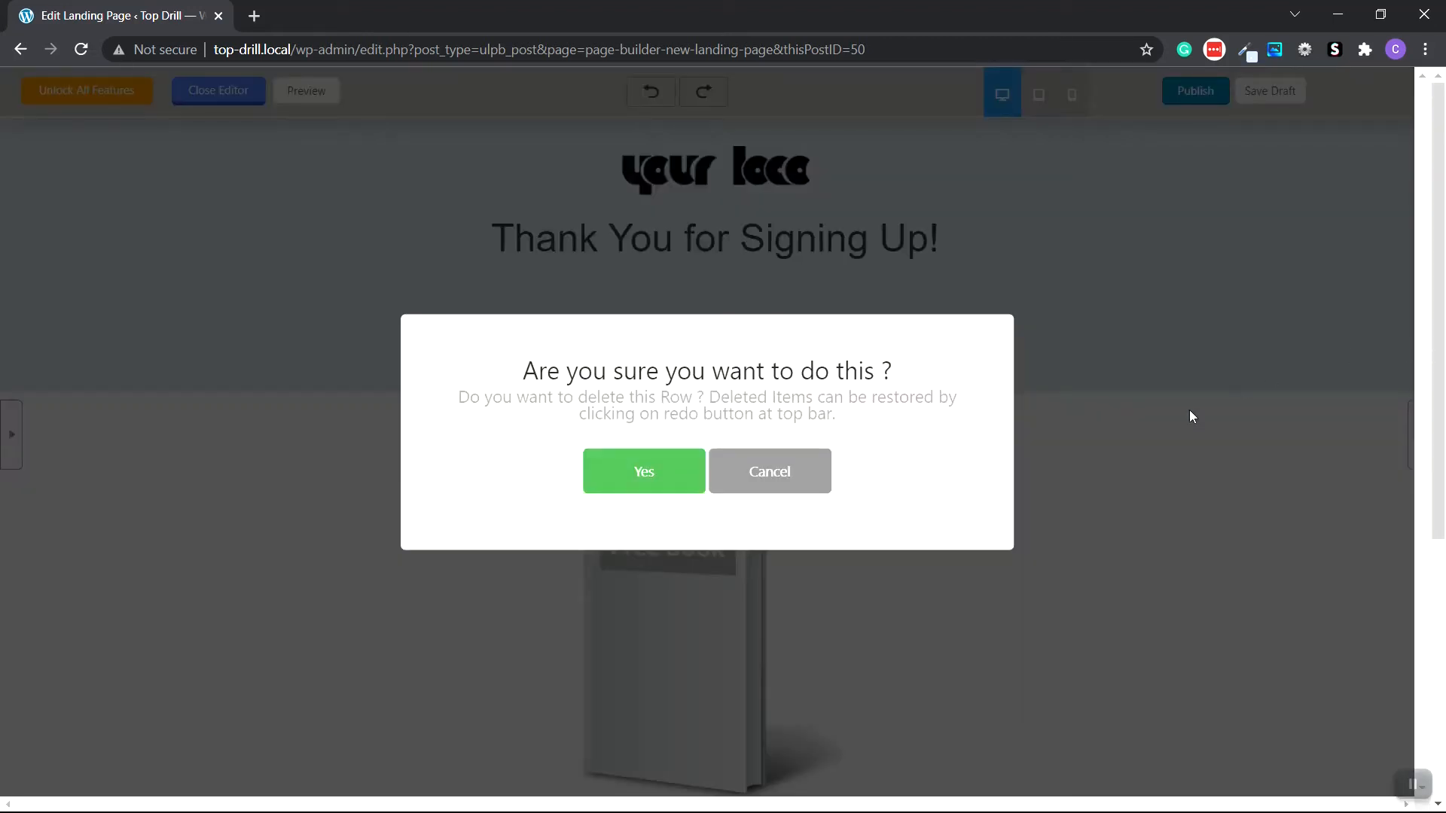
{"action": "left_click", "coordinate": [643, 485]}
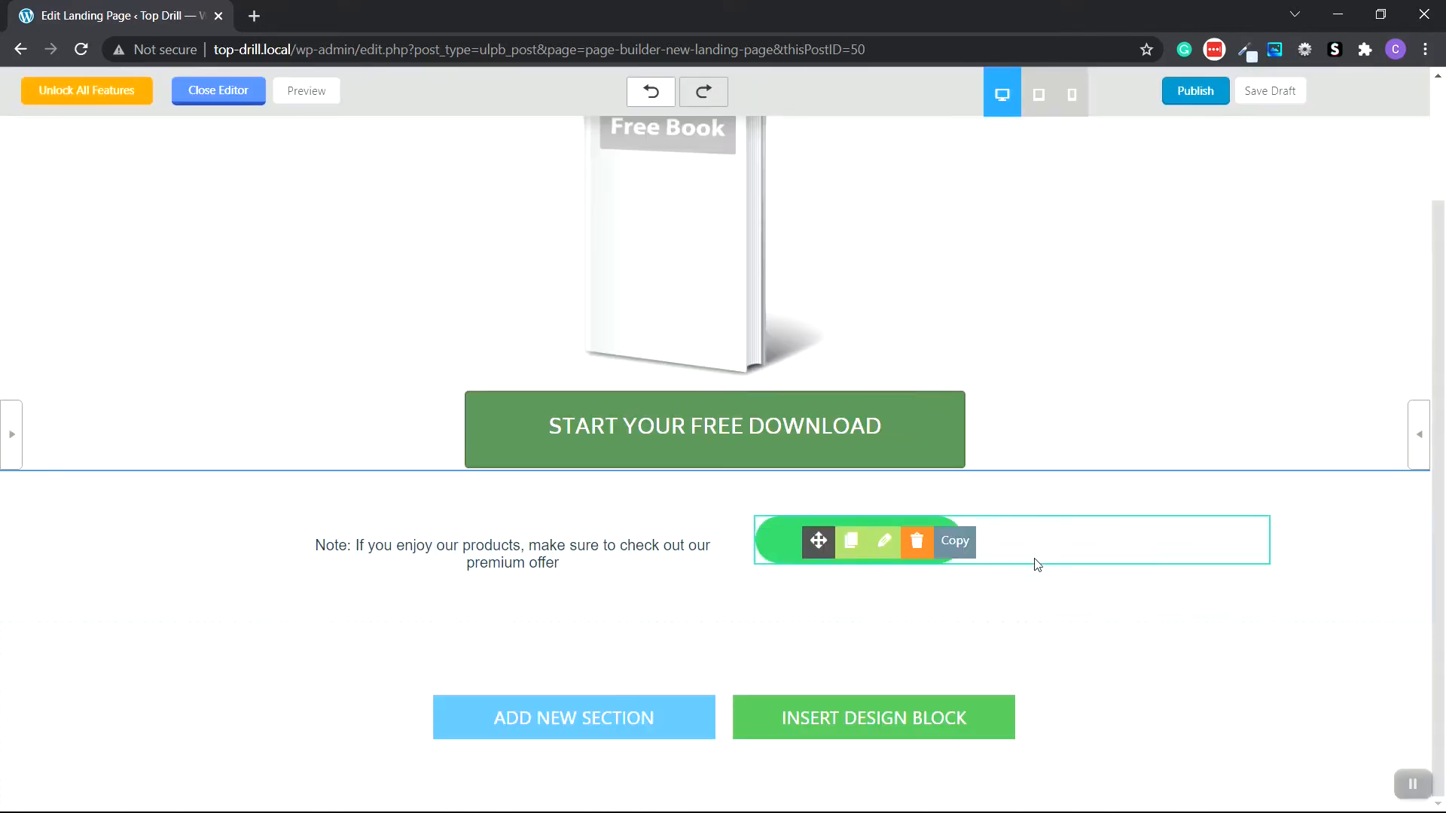
{"action": "mouse_move", "coordinate": [1155, 607]}
{"action": "left_click", "coordinate": [1262, 639]}
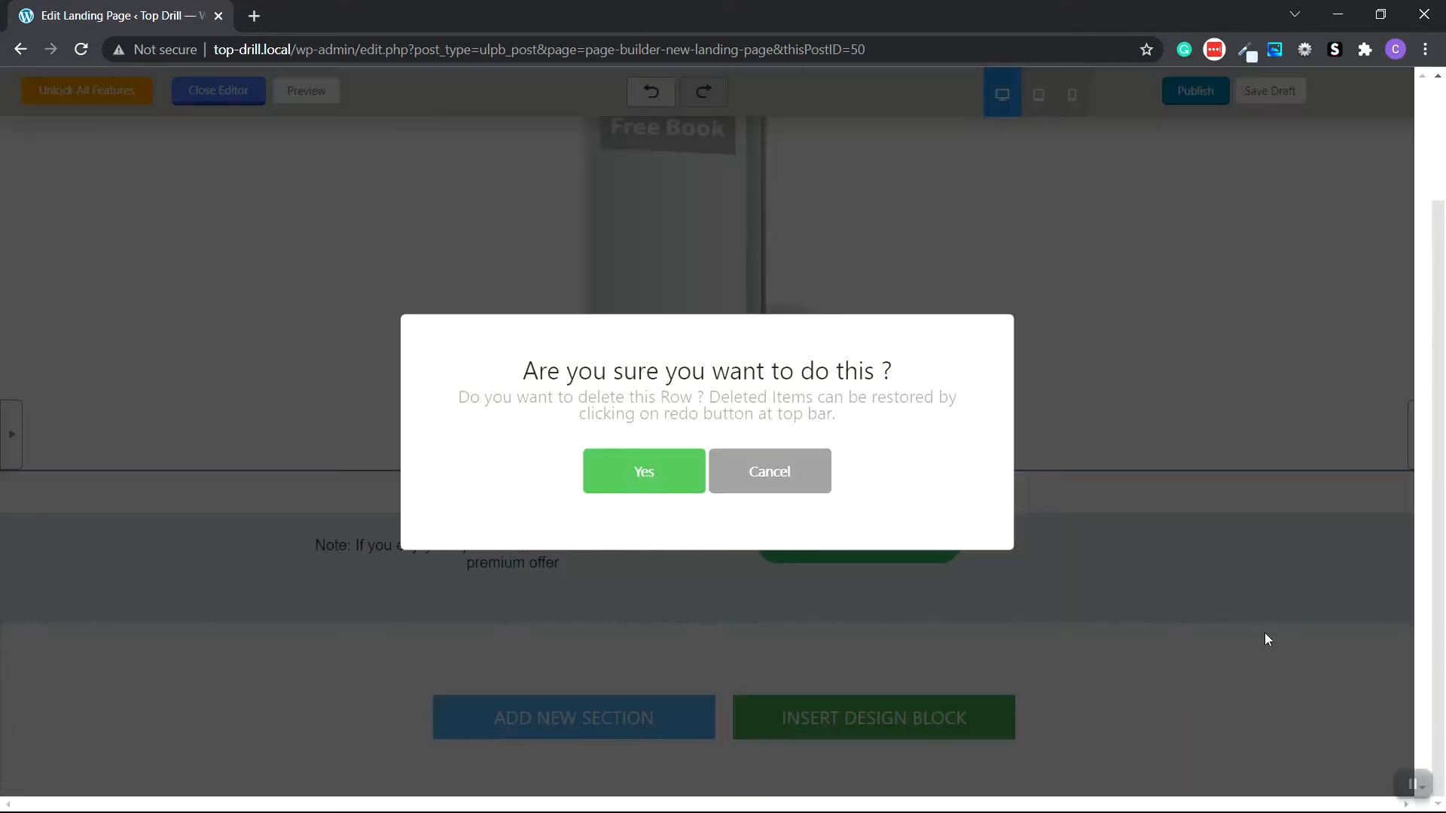
{"action": "left_click", "coordinate": [646, 476]}
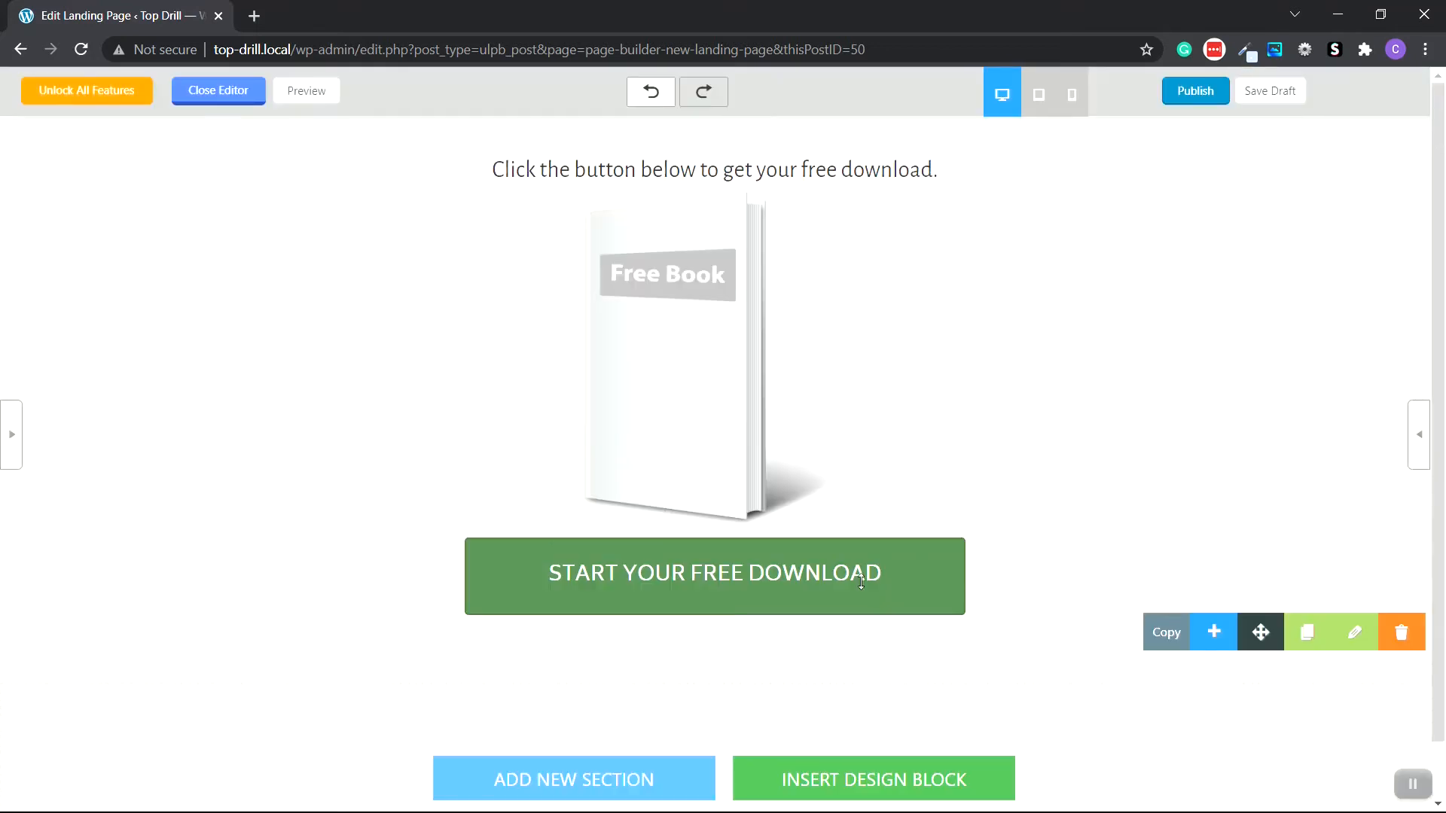
Replace the placeholder book image with an upload of "3d Book Cover.png" from the My eBooks folder
{"action": "left_click", "coordinate": [696, 356]}
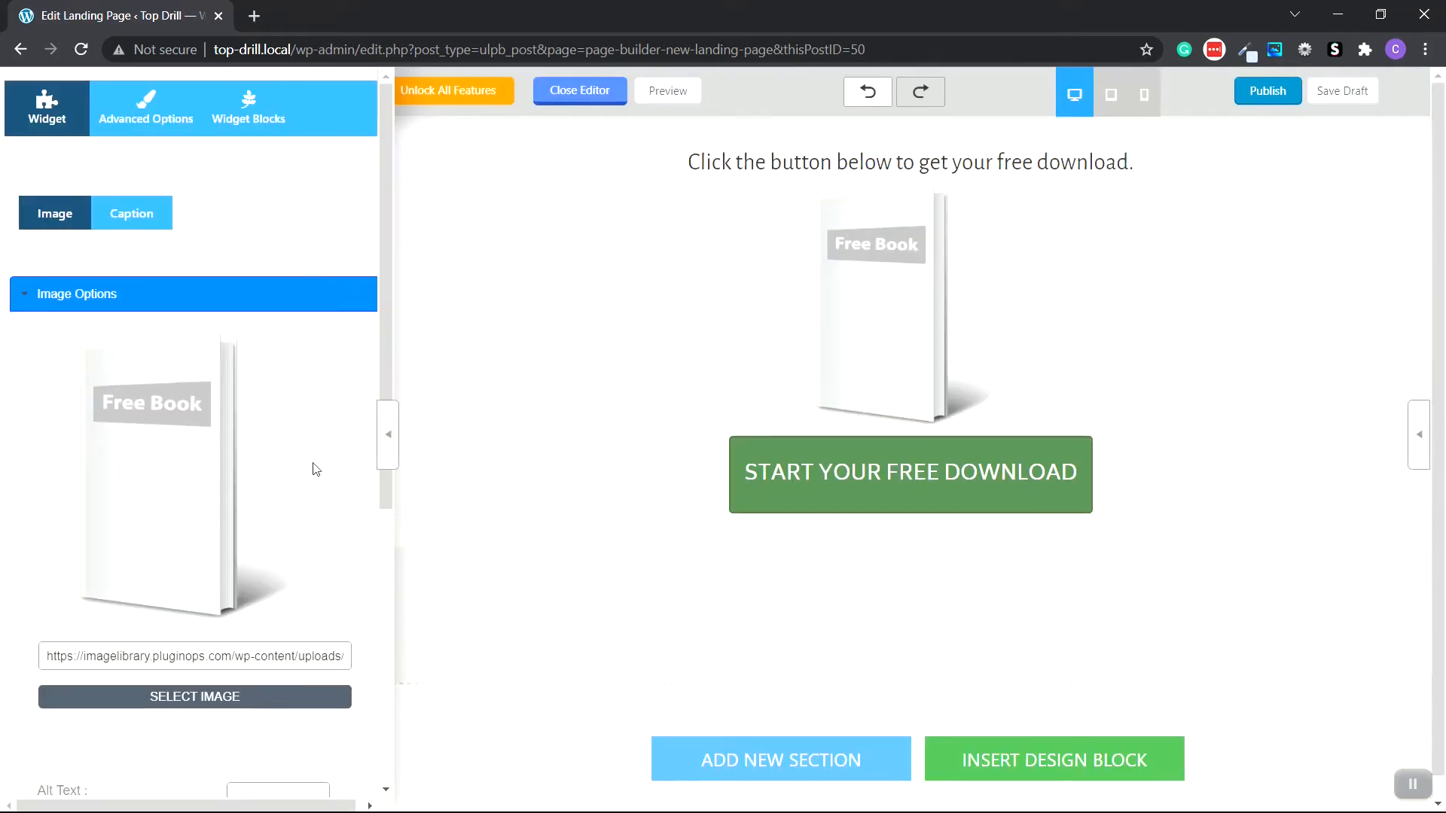
{"action": "left_click", "coordinate": [225, 699]}
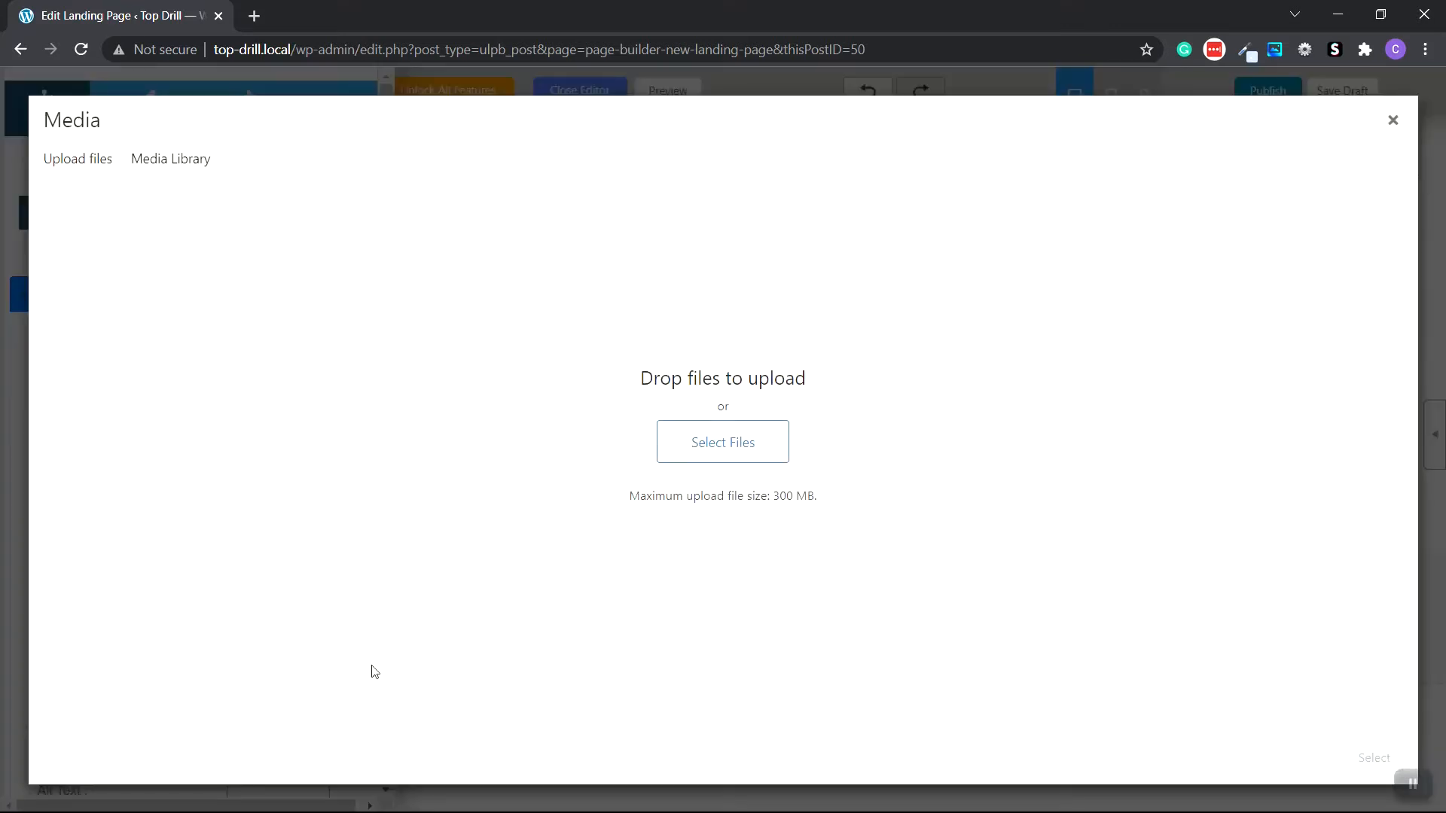
{"action": "left_click", "coordinate": [727, 450]}
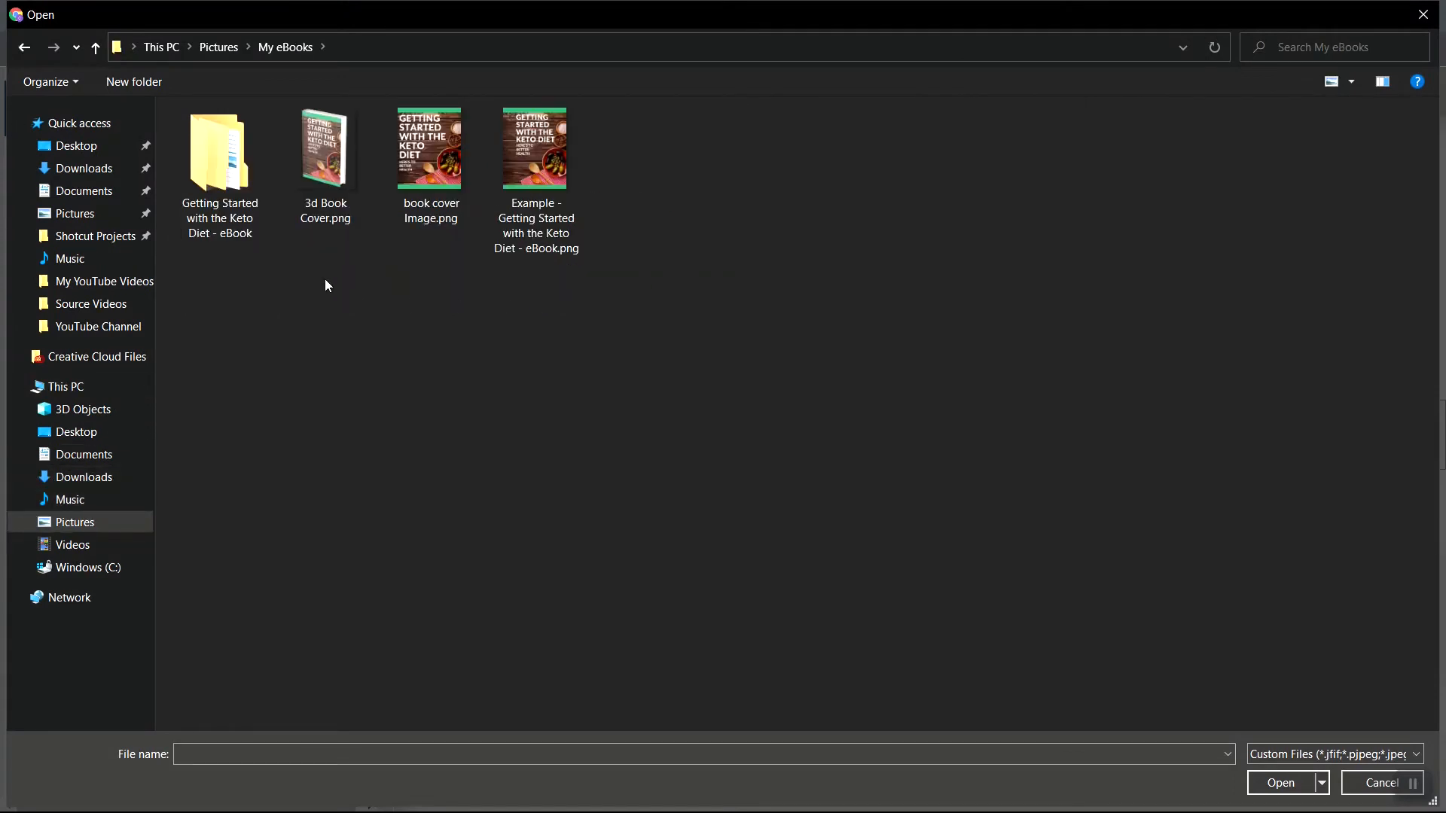
{"action": "double_click", "coordinate": [326, 151]}
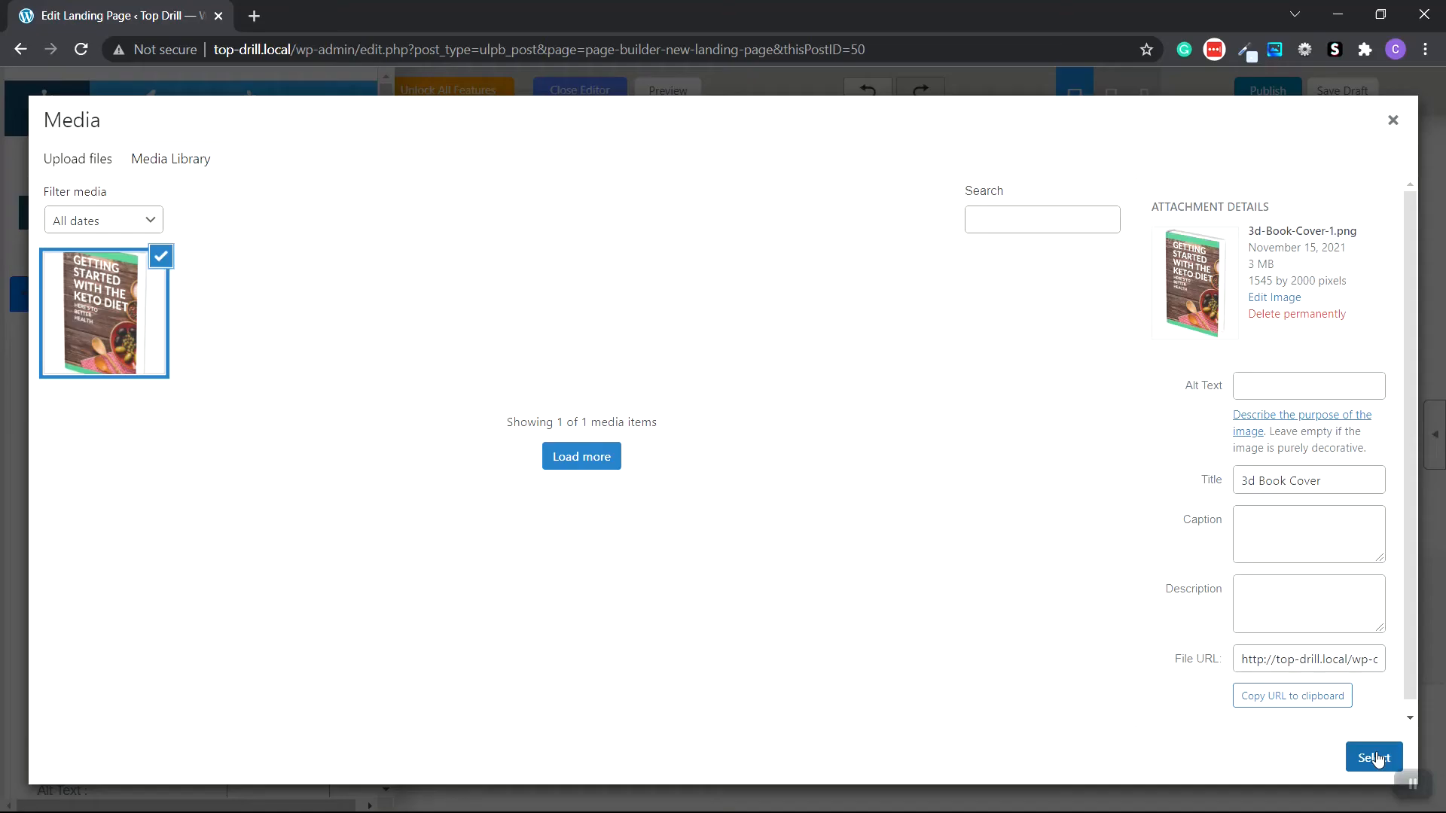
{"action": "left_click", "coordinate": [1375, 756]}
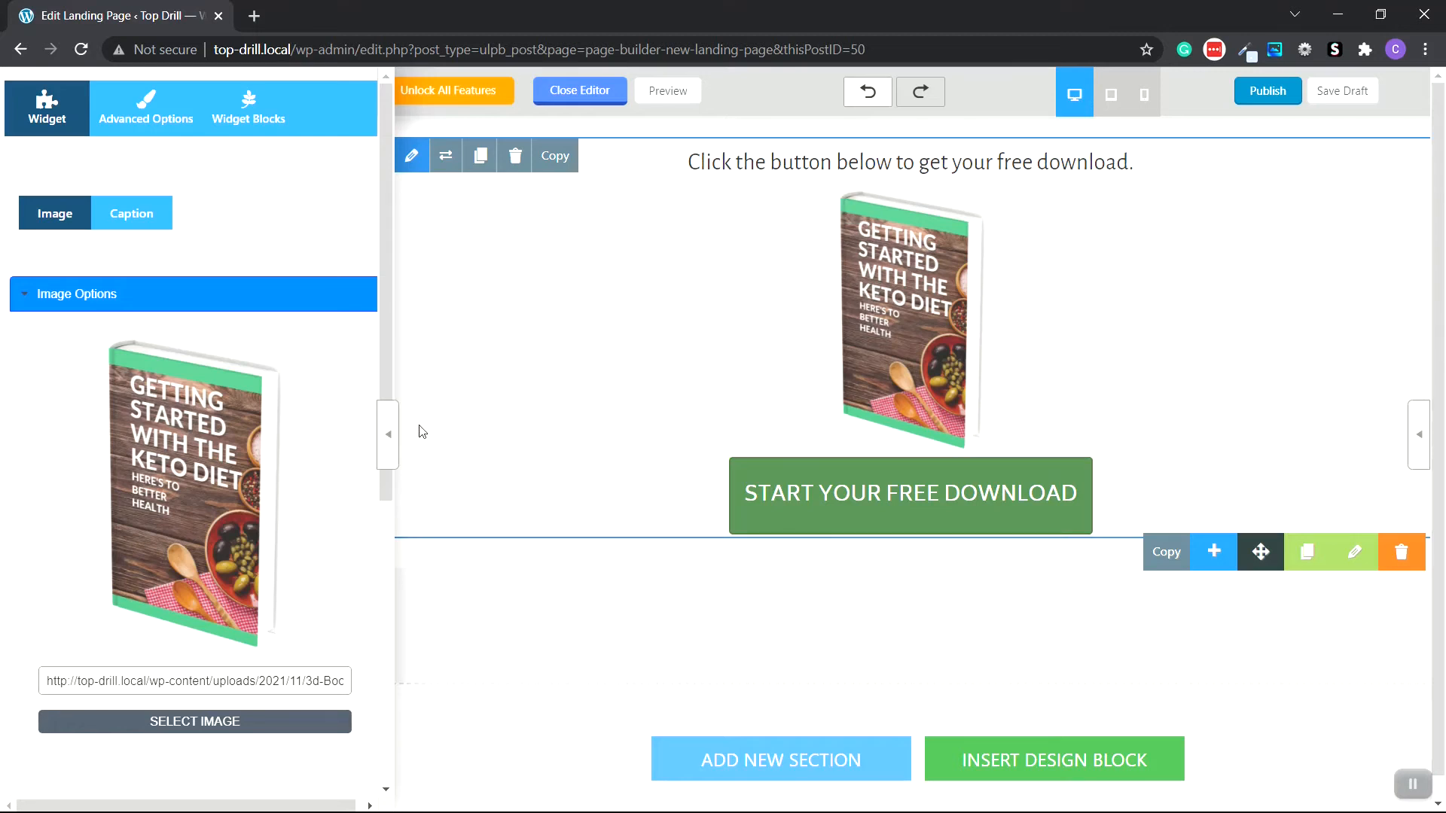
{"action": "left_click", "coordinate": [388, 443]}
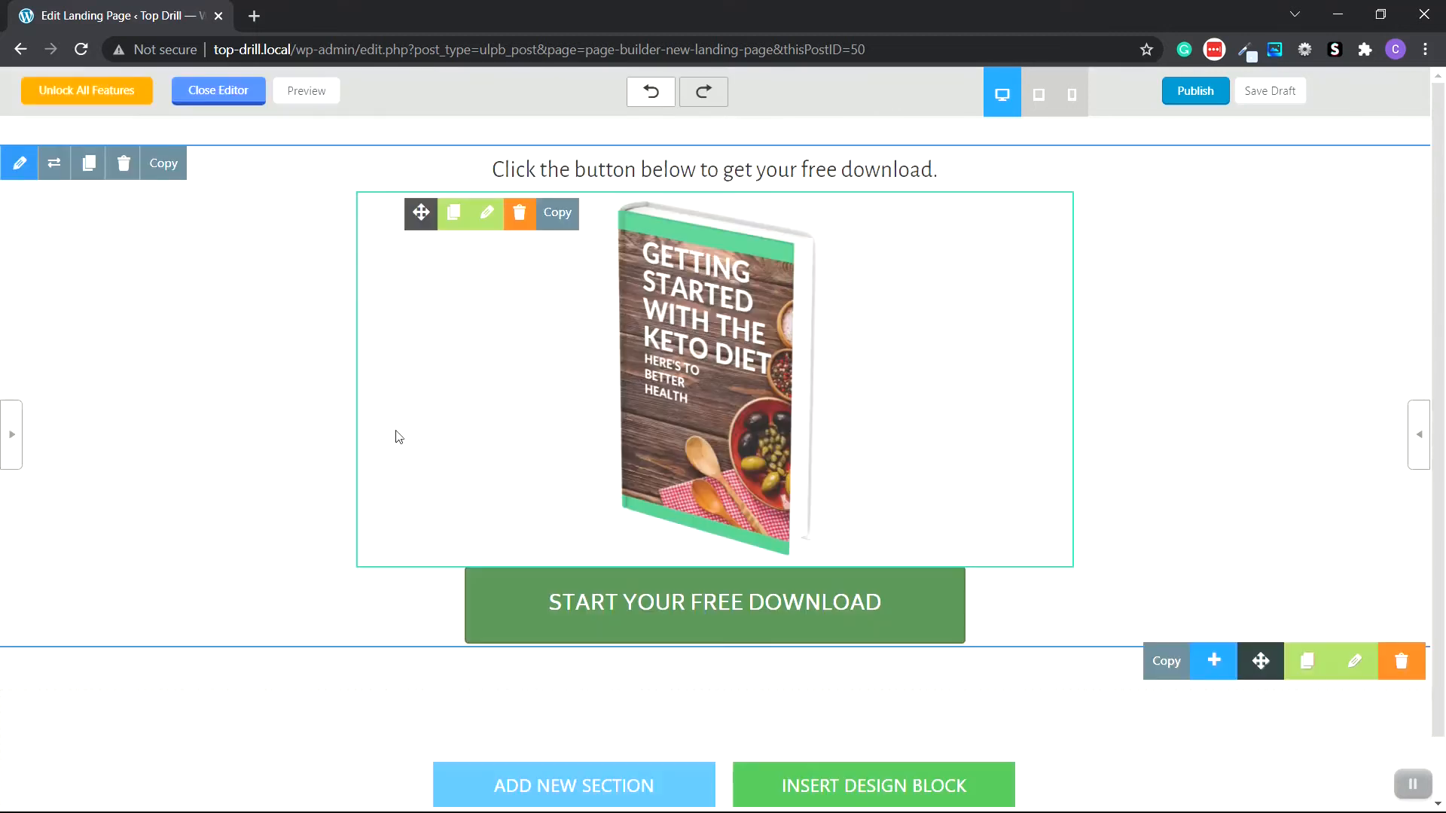
Change the text above the book to "Get Your Free Keto Diet eBook" and adjust its HTML tag and alignment
{"action": "left_click", "coordinate": [640, 171]}
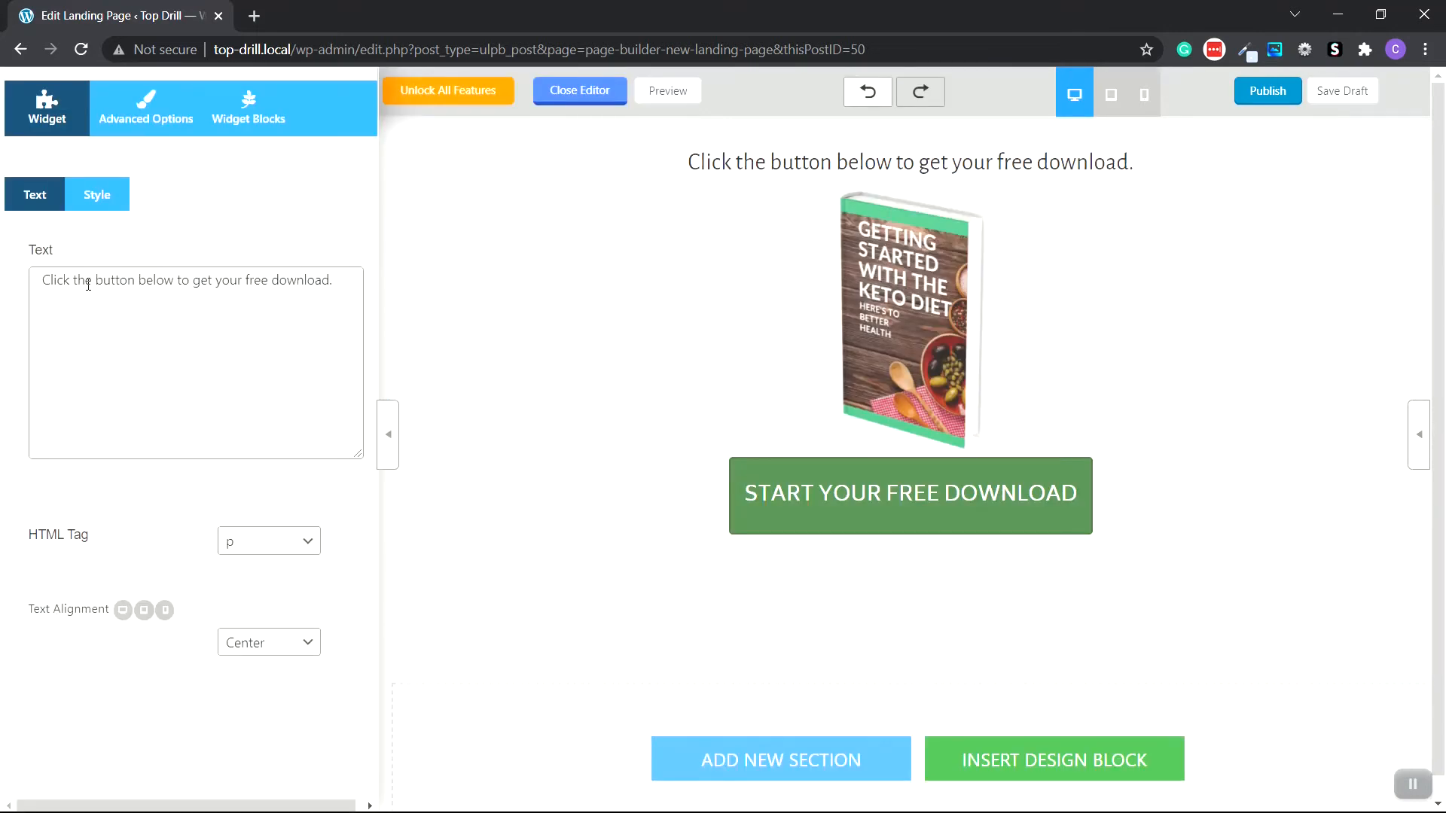
{"action": "left_click_drag", "start_coordinate": [43, 278], "coordinate": [334, 279]}
{"action": "type", "text": "Gwt Your Free Keto Diet "}
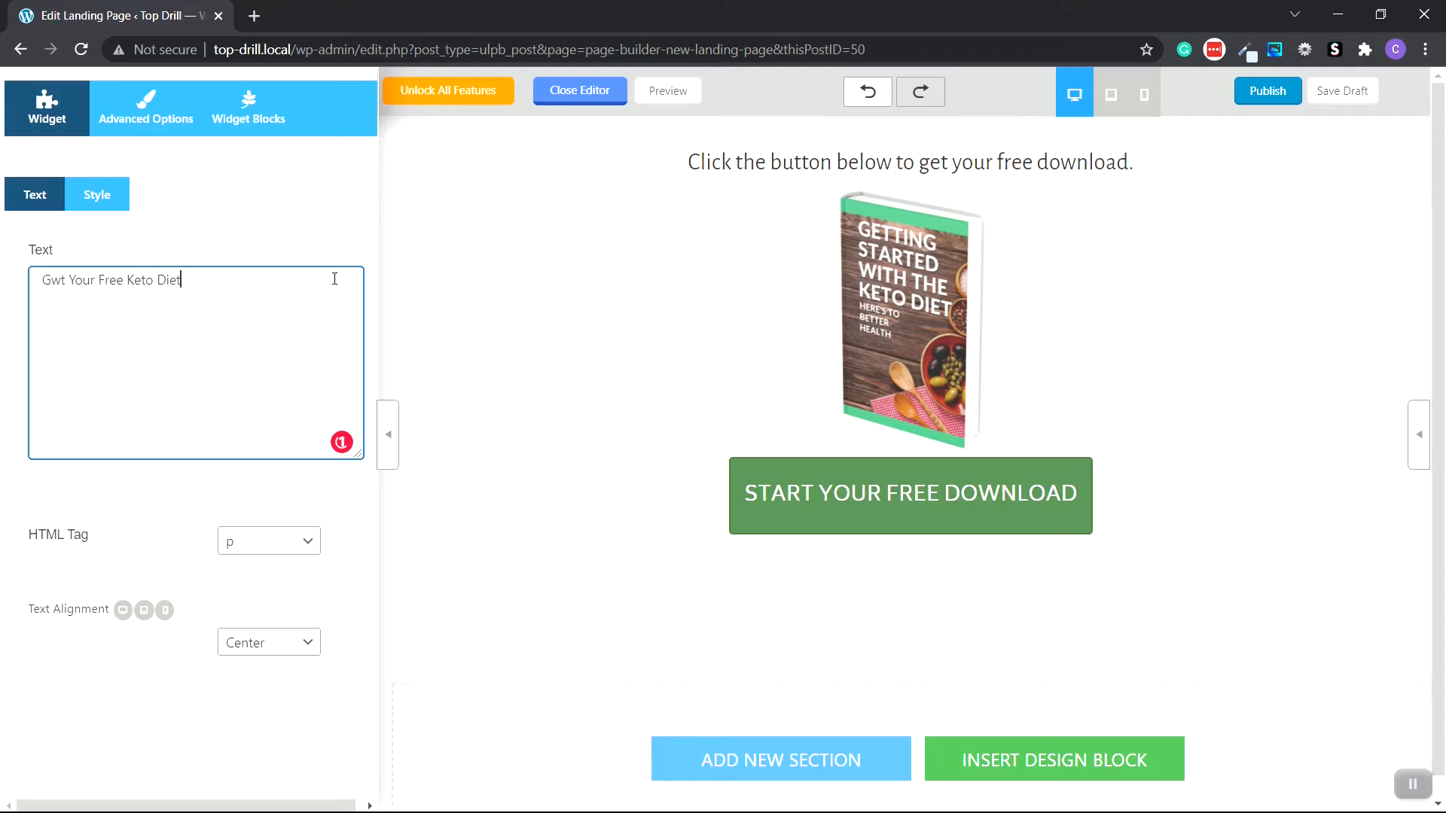
{"action": "type", "text": "eBook"}
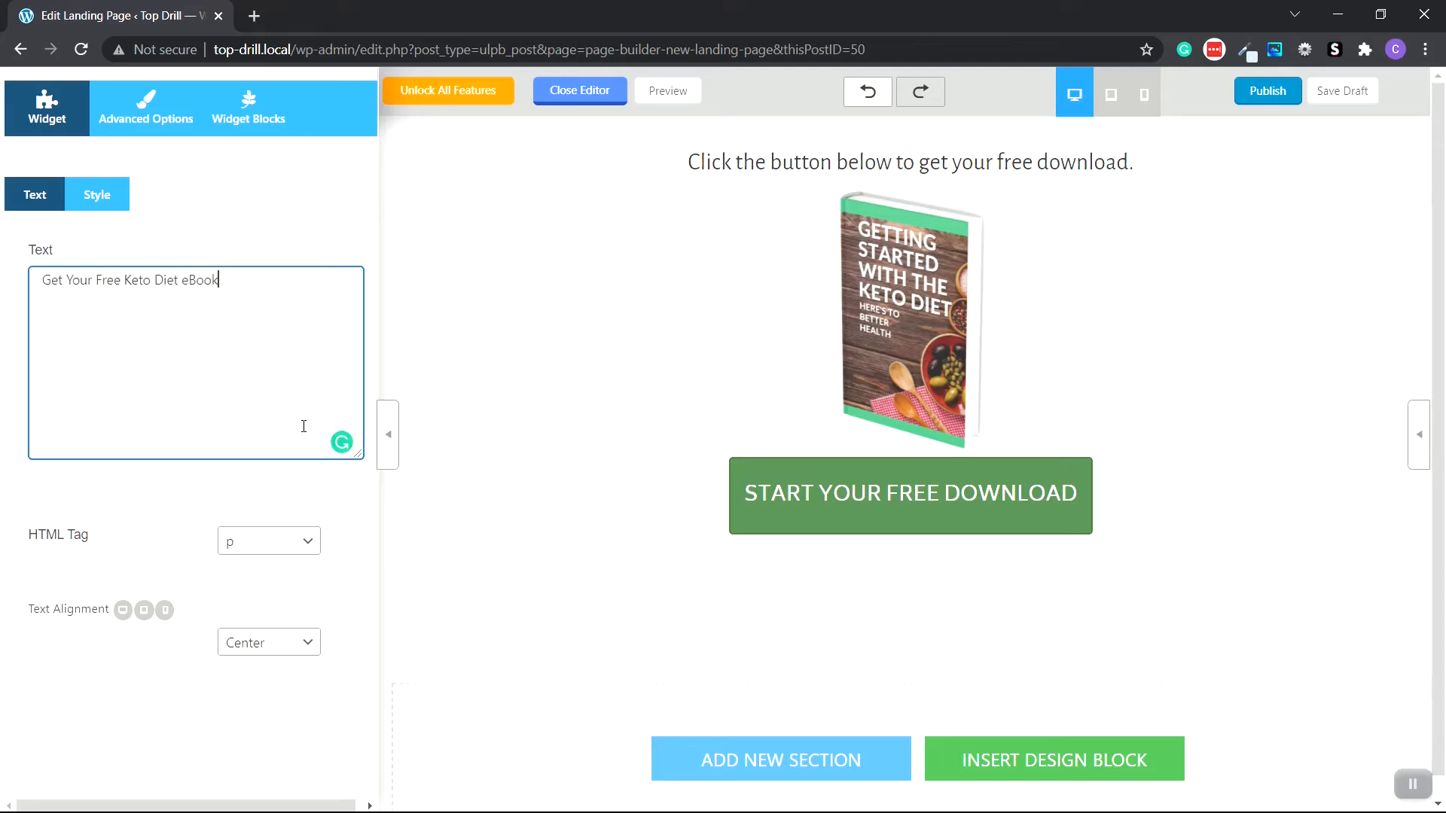
{"action": "left_click", "coordinate": [307, 542]}
{"action": "left_click", "coordinate": [284, 584]}
{"action": "left_click", "coordinate": [309, 645]}
{"action": "left_click", "coordinate": [290, 688]}
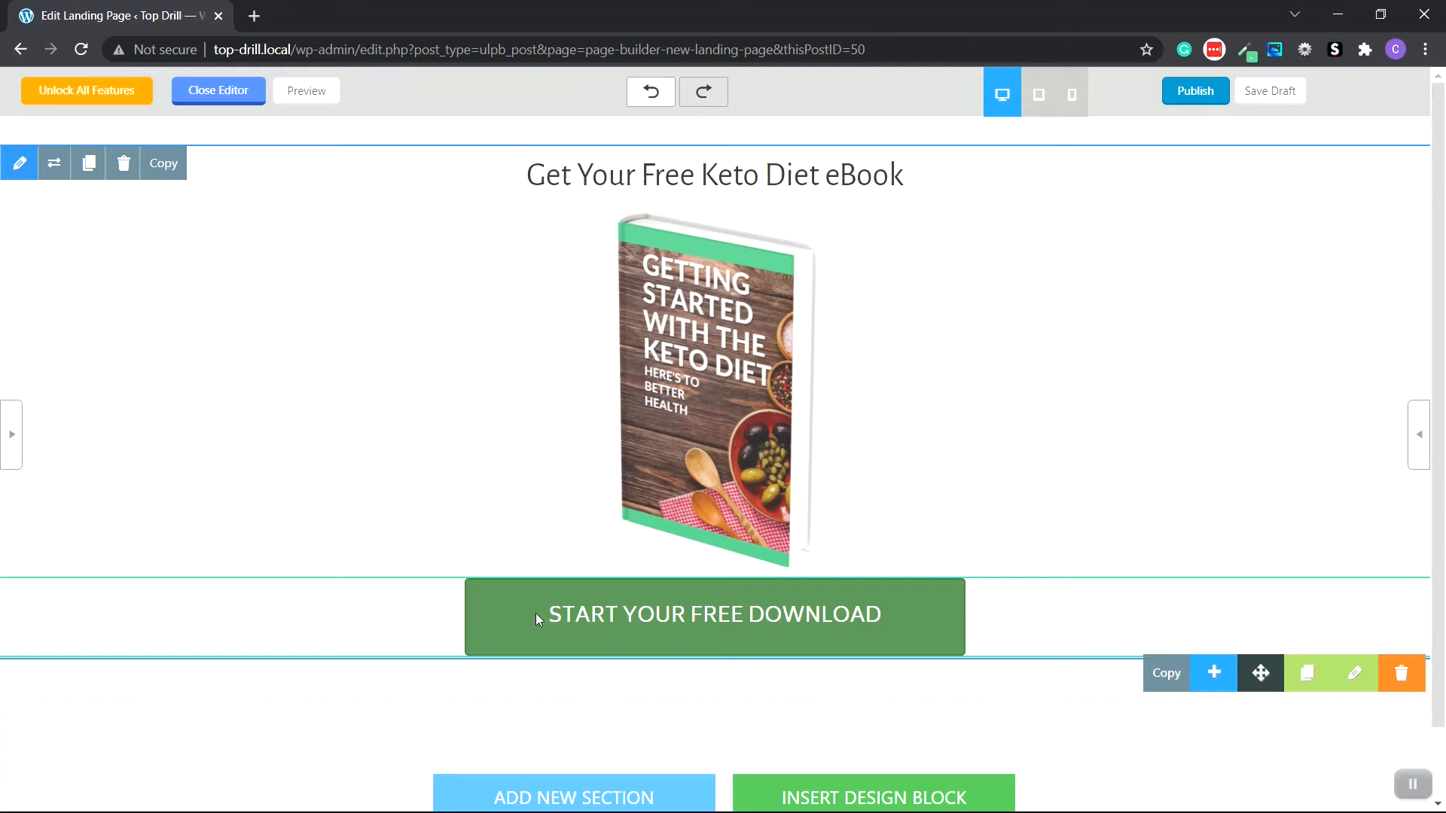
Change the green download button's text to "Click Here To Download eBook"
{"action": "left_click", "coordinate": [525, 619]}
{"action": "left_click_drag", "start_coordinate": [228, 348], "coordinate": [35, 348]}
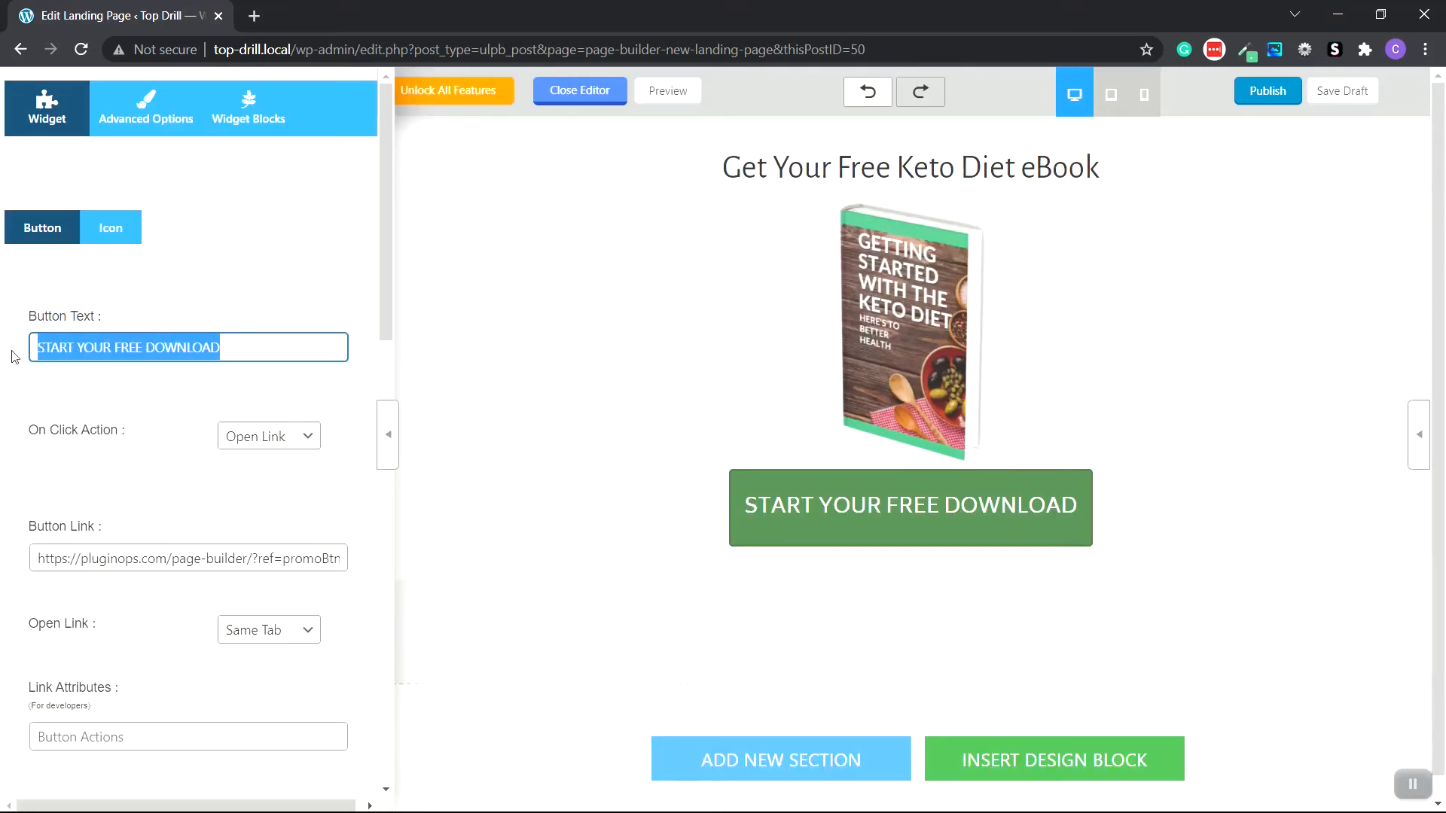
{"action": "type", "text": "G"}
{"action": "key", "text": "BackSpace"}
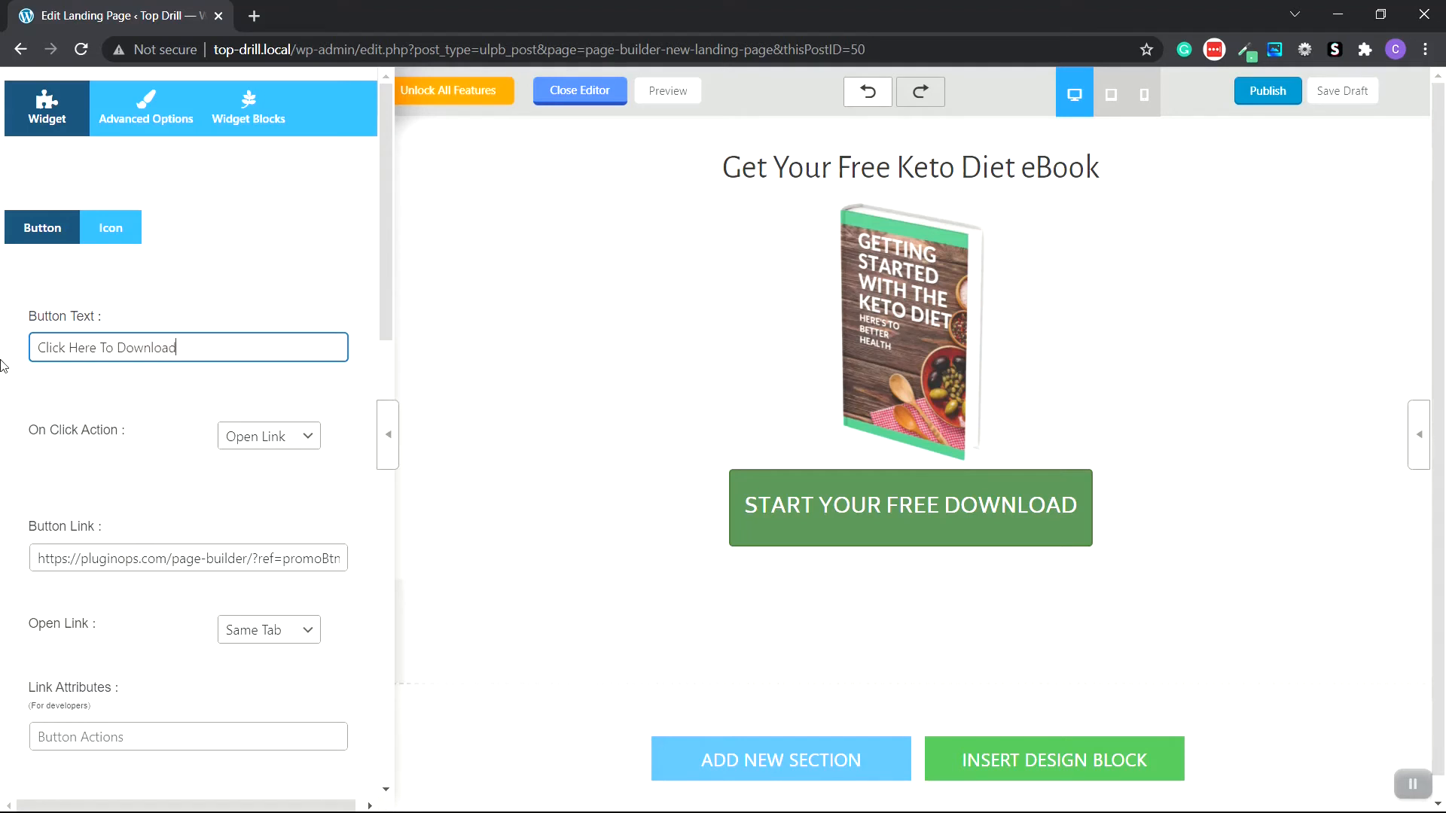
Keep Open Link as the button's click action and set its link to open in a new tab
{"action": "scroll", "coordinate": [1, 365], "scroll_direction": "down", "scroll_amount": 1}
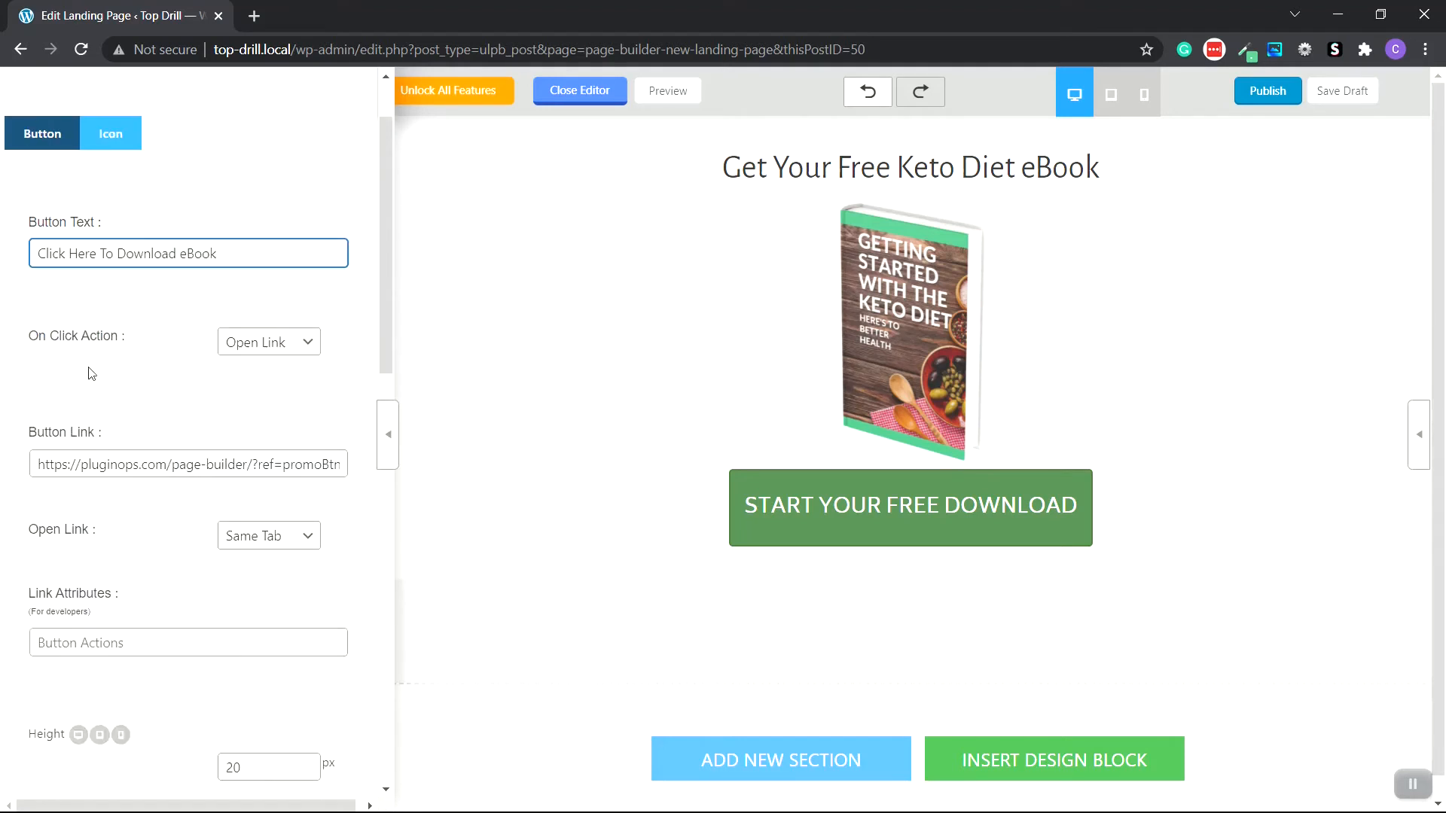
{"action": "left_click", "coordinate": [316, 351]}
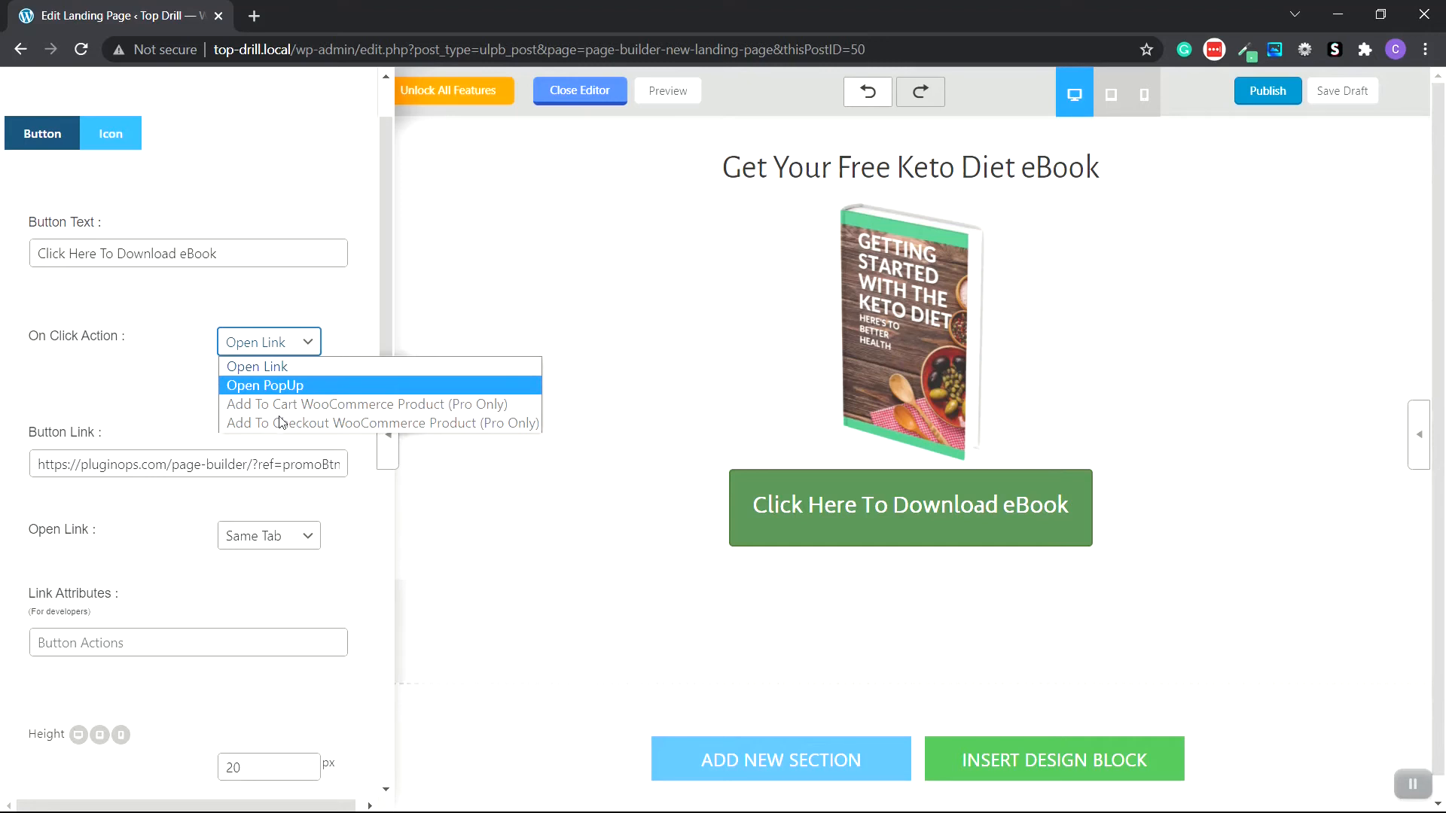
{"action": "scroll", "coordinate": [283, 430], "scroll_direction": "down", "scroll_amount": 1}
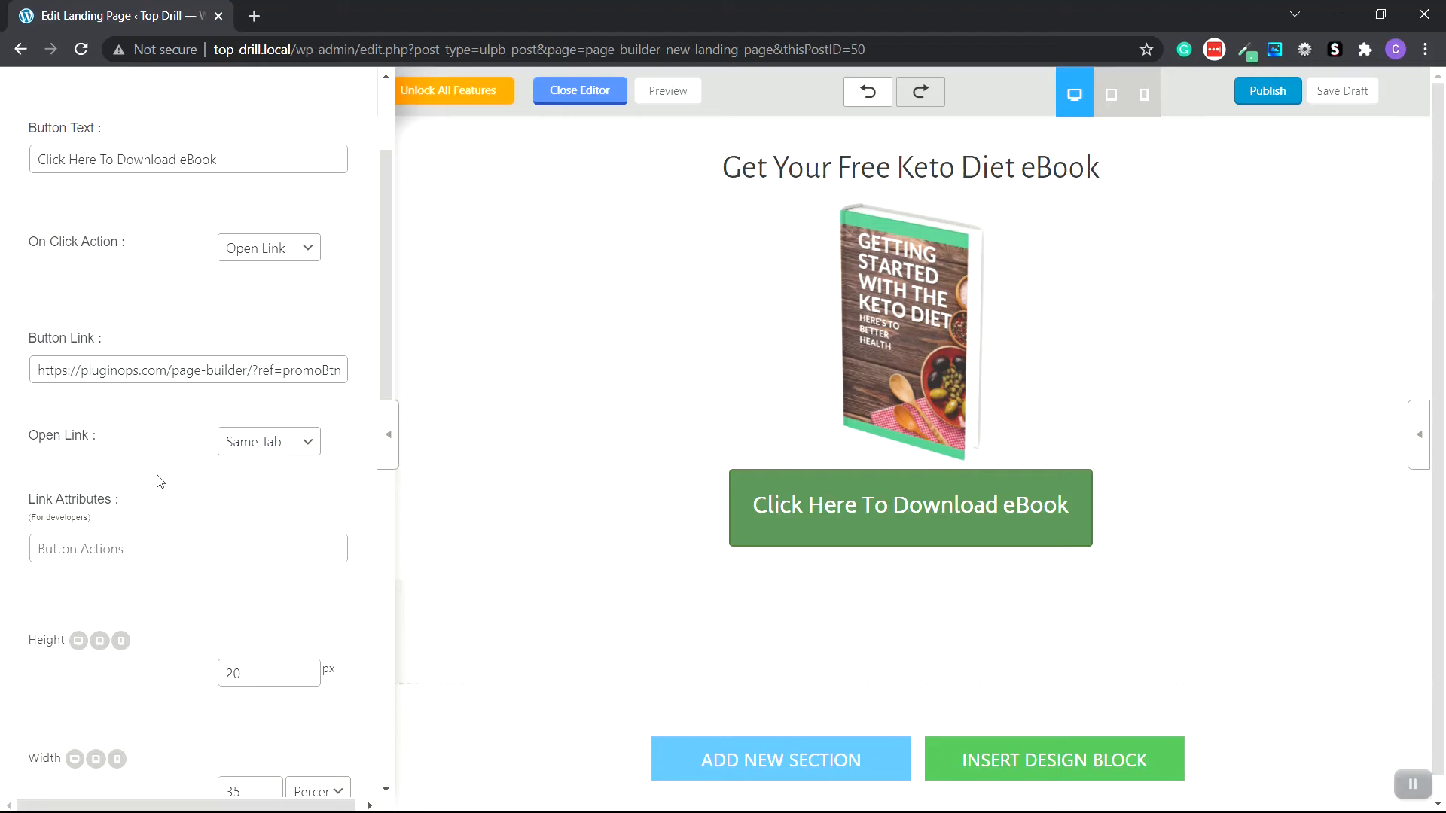
{"action": "left_click", "coordinate": [298, 450]}
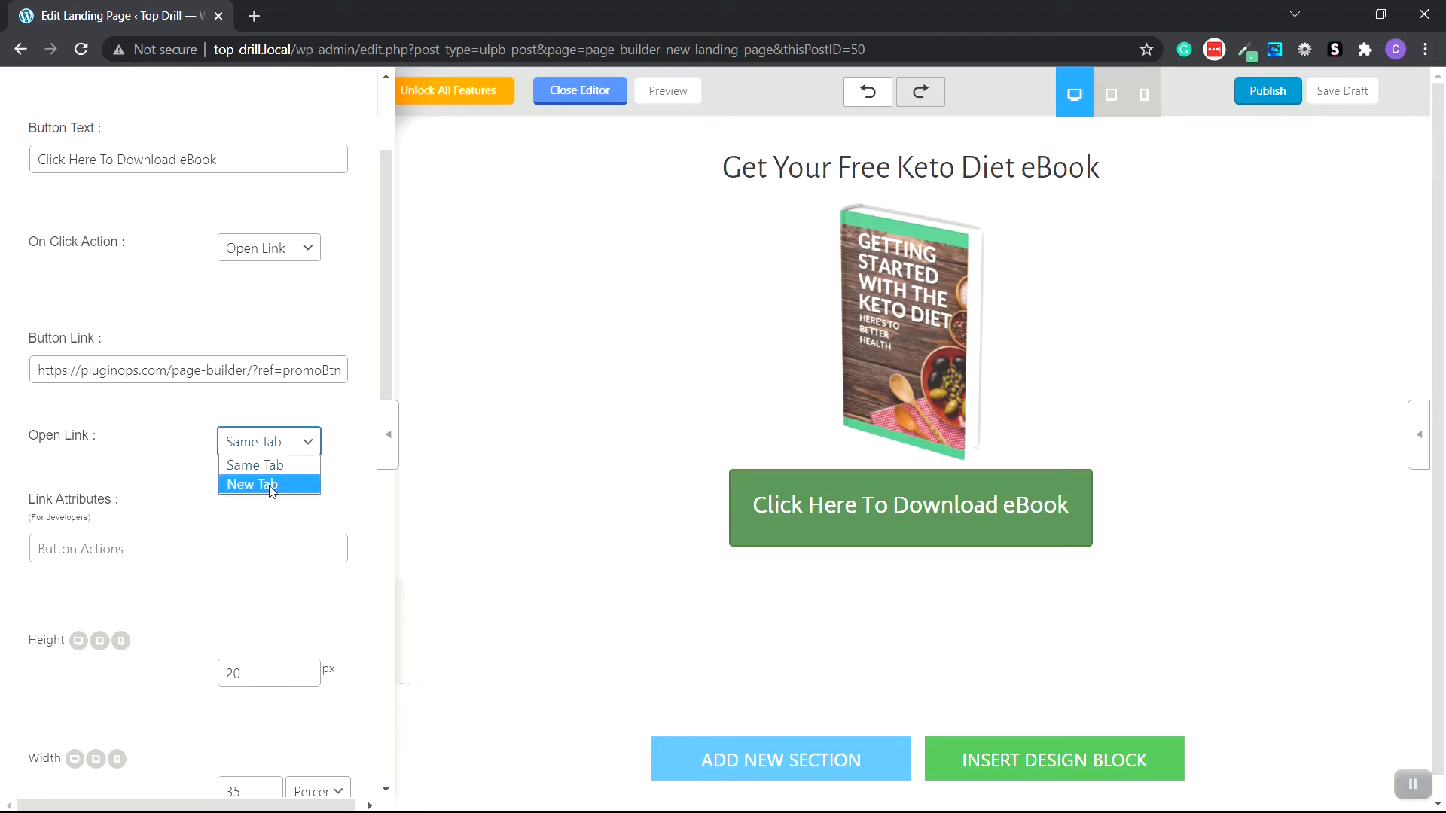
{"action": "left_click", "coordinate": [272, 487]}
{"action": "scroll", "coordinate": [171, 445], "scroll_direction": "down", "scroll_amount": 5}
{"action": "scroll", "coordinate": [173, 446], "scroll_direction": "down", "scroll_amount": 1}
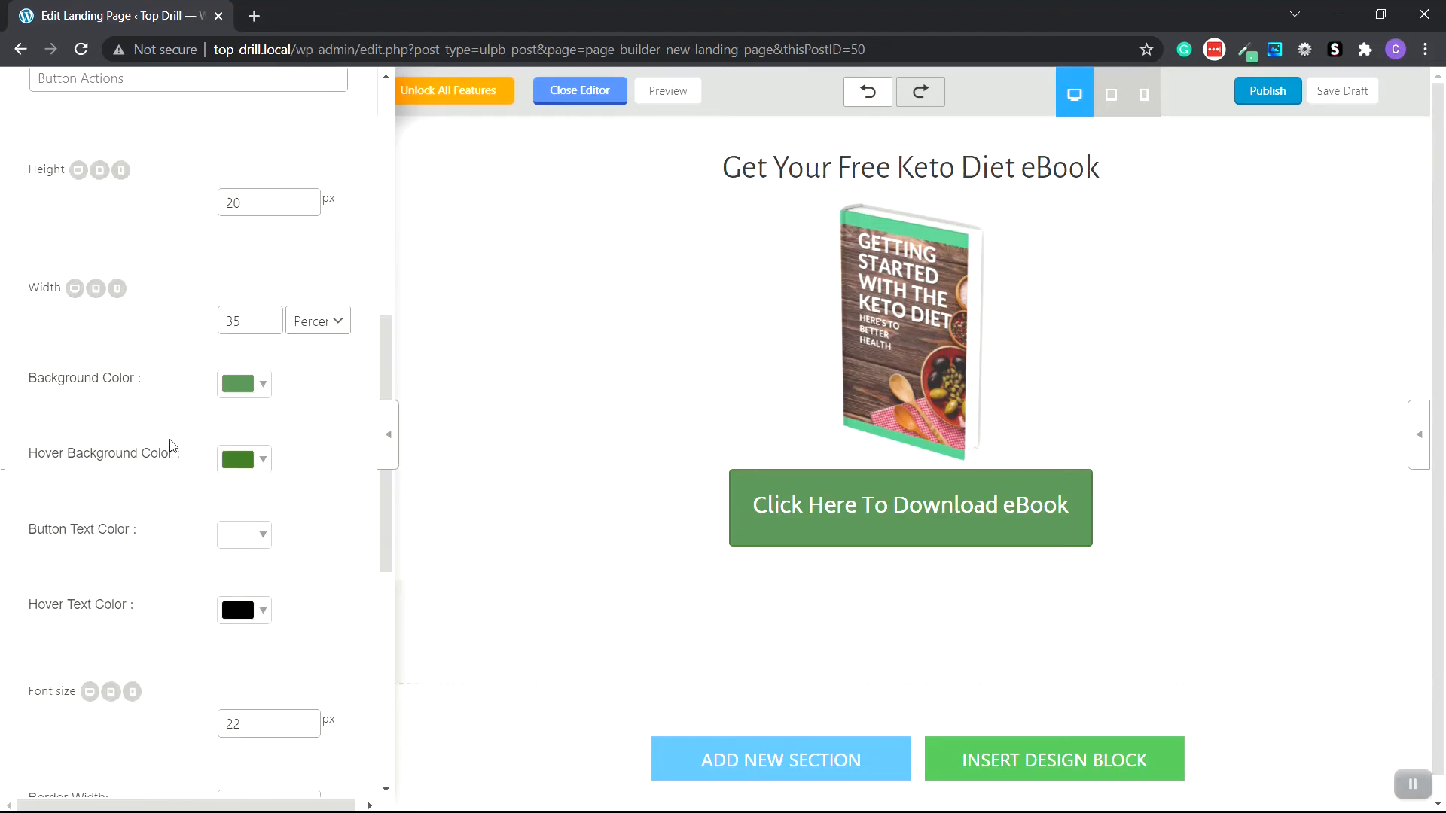
Set the download button's background colour to the copied mint green and its hover background colour to white
{"action": "left_click", "coordinate": [263, 386]}
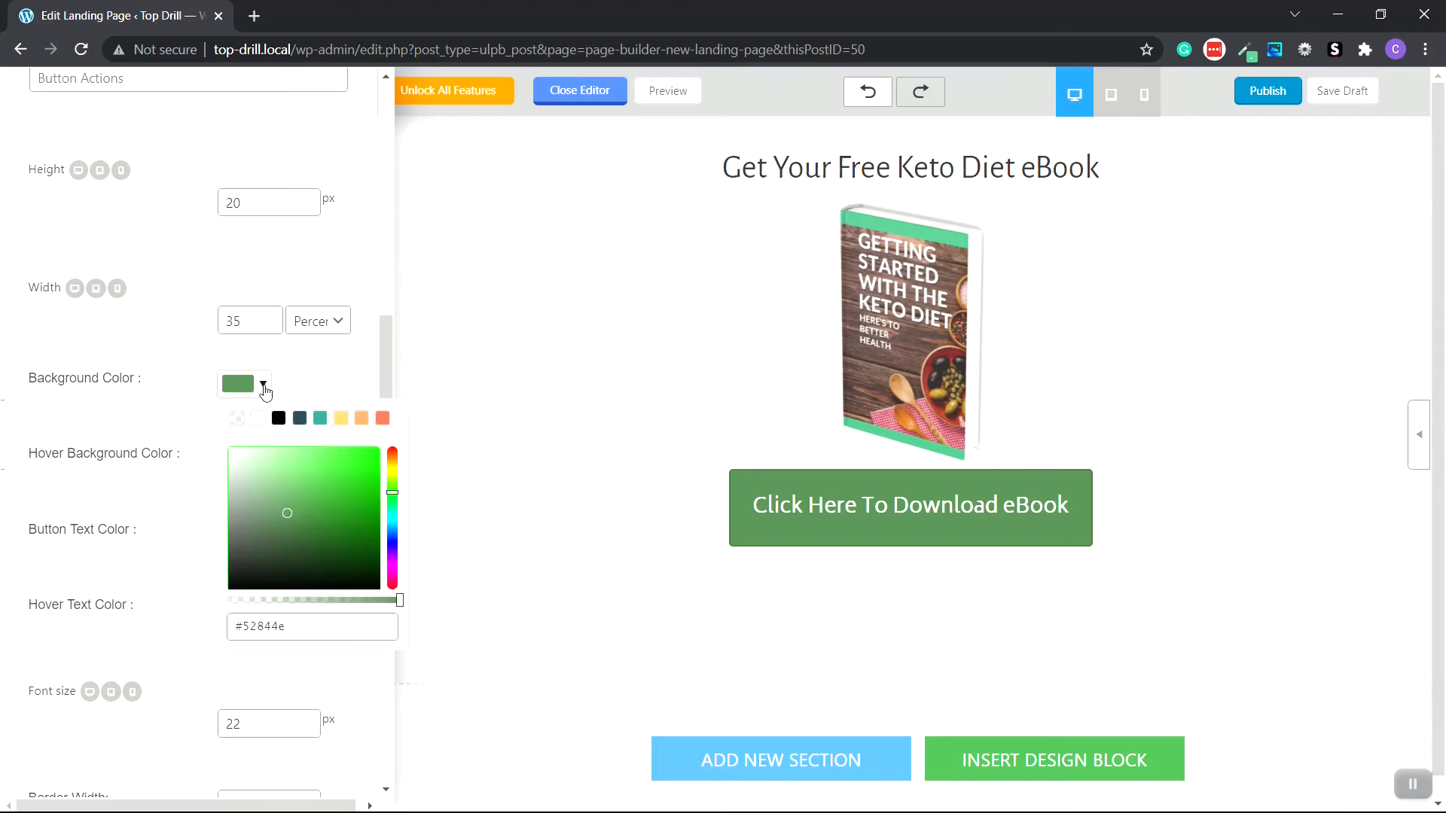
{"action": "triple_click", "coordinate": [299, 631]}
{"action": "right_click", "coordinate": [253, 633]}
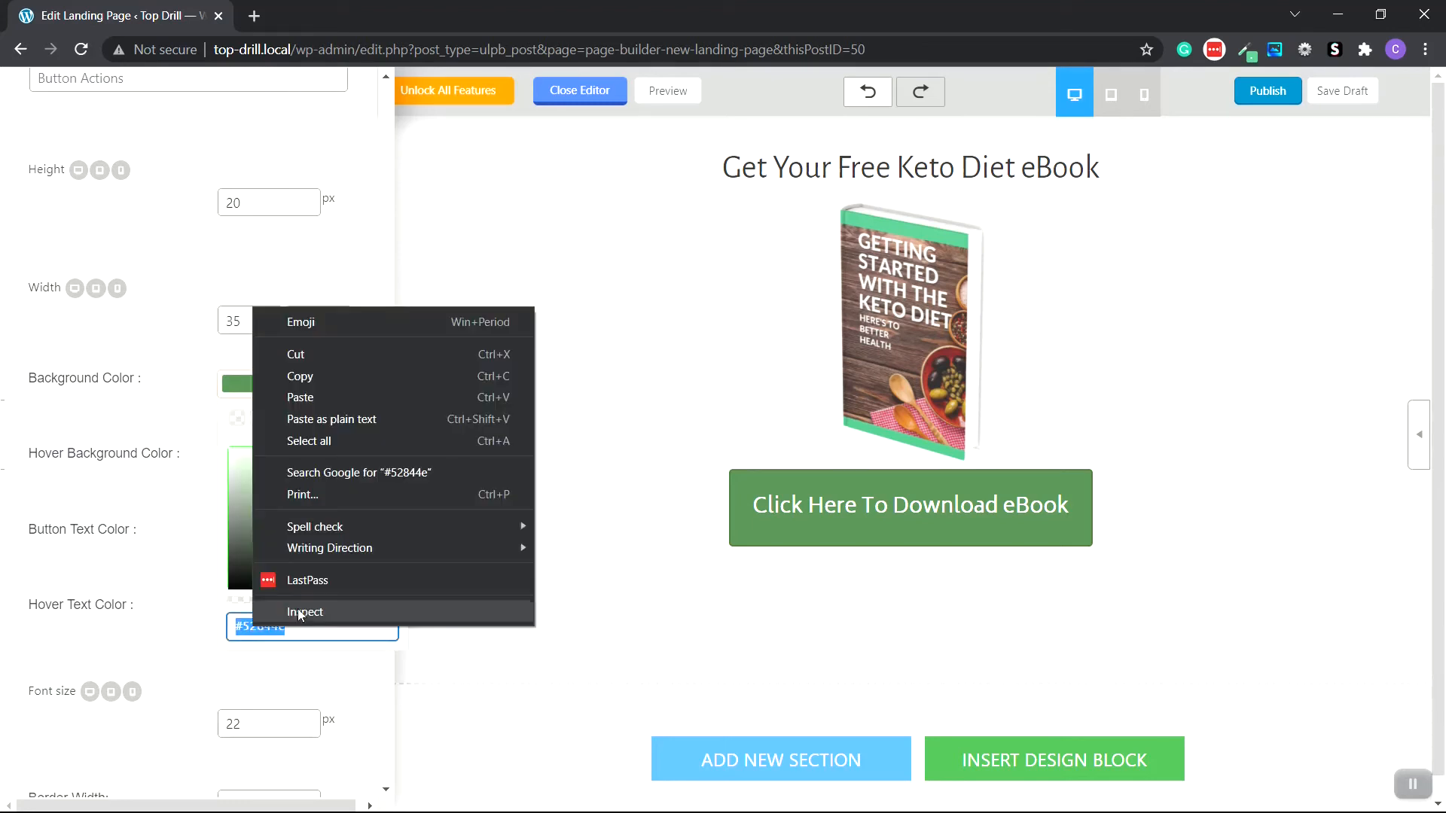
{"action": "left_click", "coordinate": [324, 399]}
{"action": "left_click", "coordinate": [264, 461]}
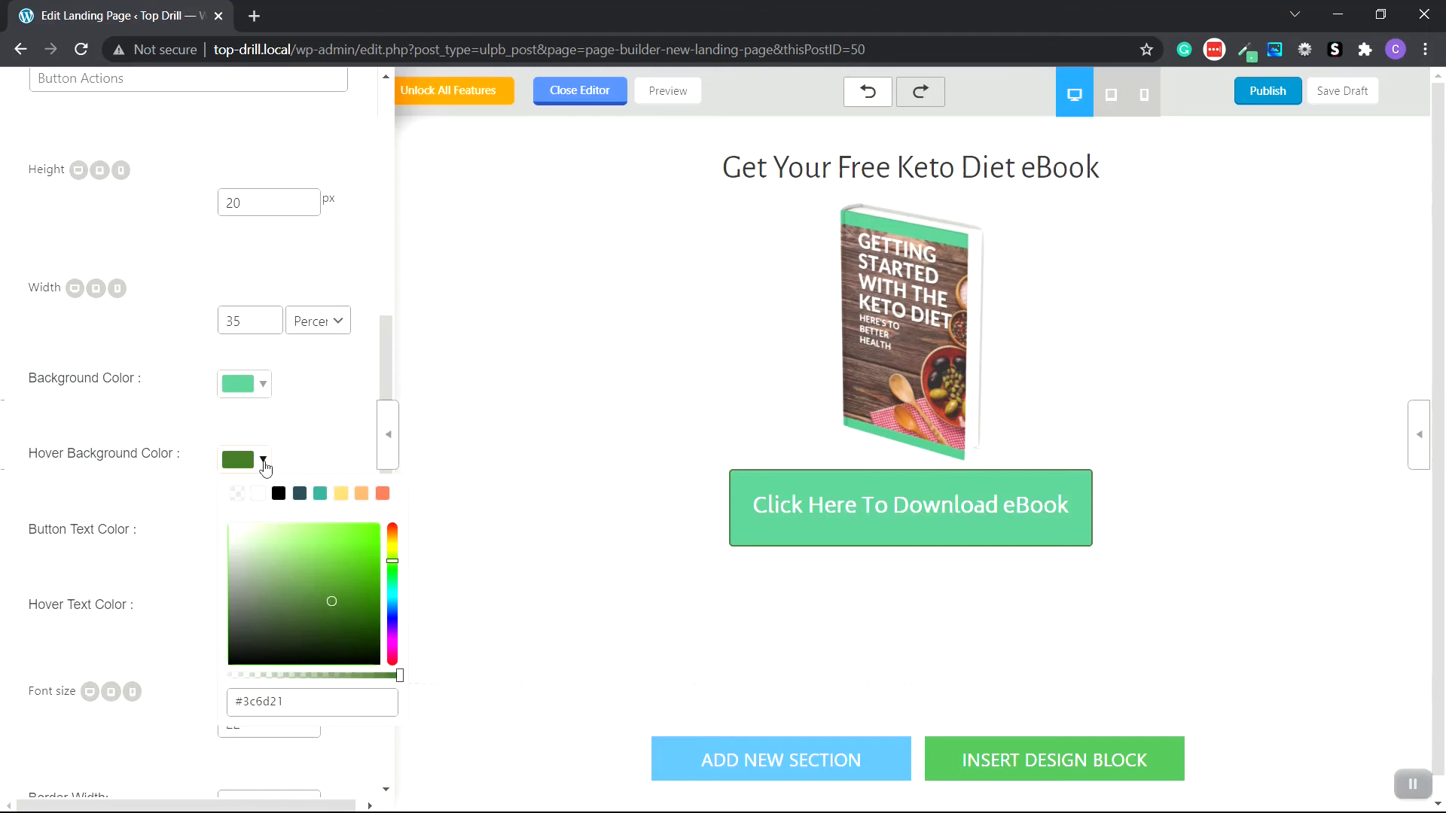
{"action": "scroll", "coordinate": [263, 489], "scroll_direction": "down", "scroll_amount": 1}
{"action": "left_click", "coordinate": [262, 443]}
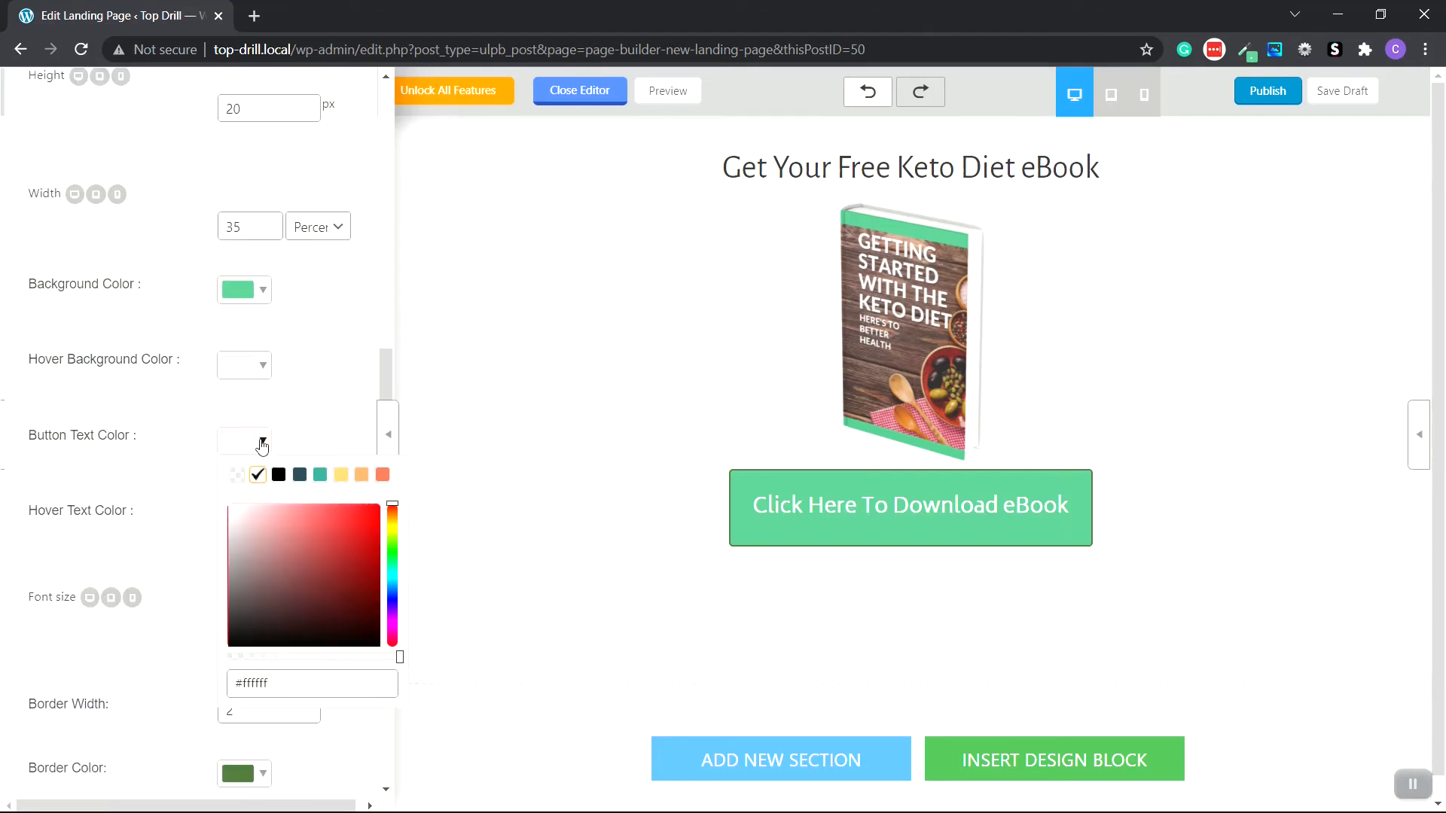
{"action": "left_click", "coordinate": [262, 445]}
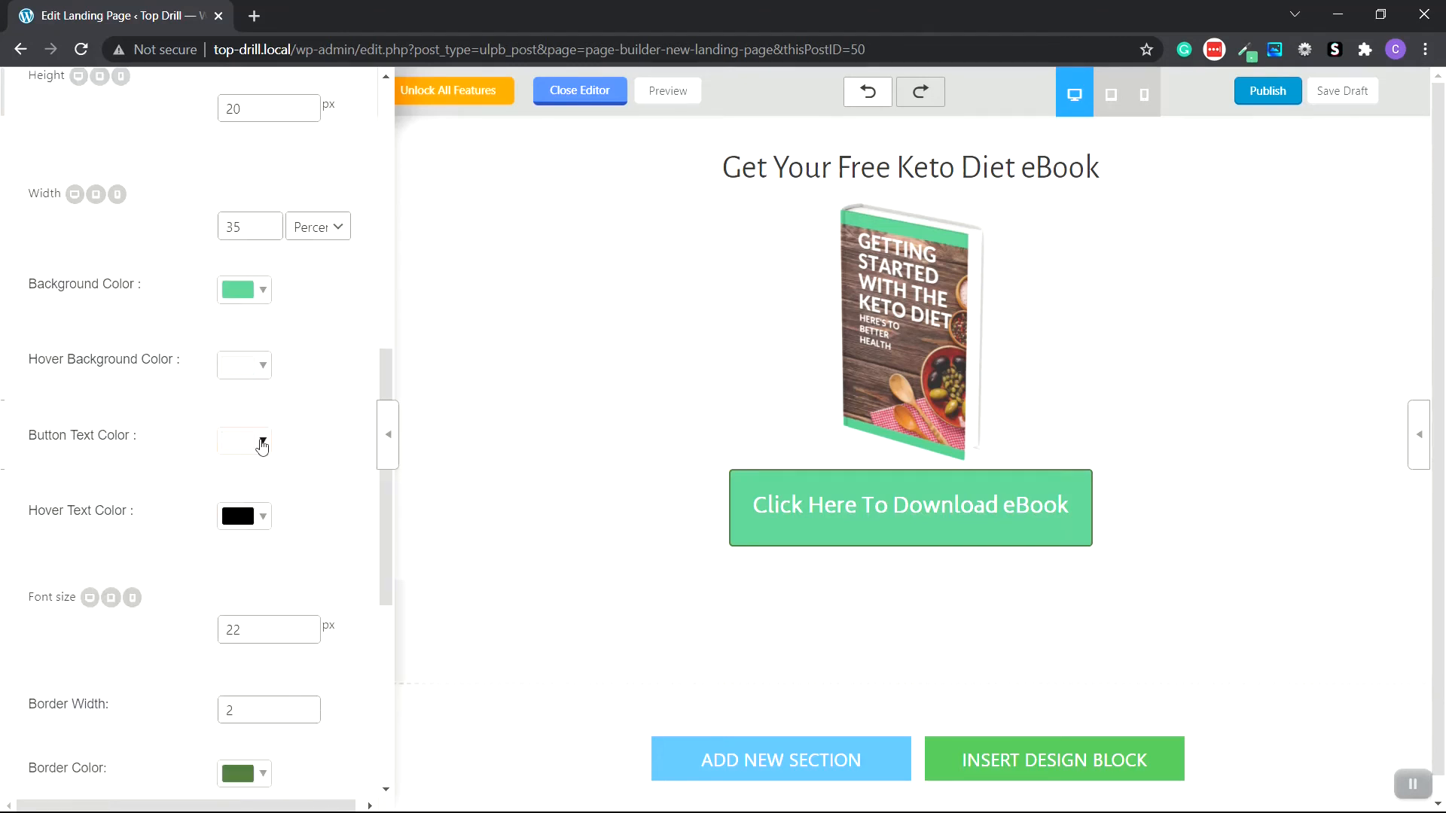
Set the download button's hover text colour to the same copied mint green and its border colour to transparent
{"action": "left_click", "coordinate": [263, 516]}
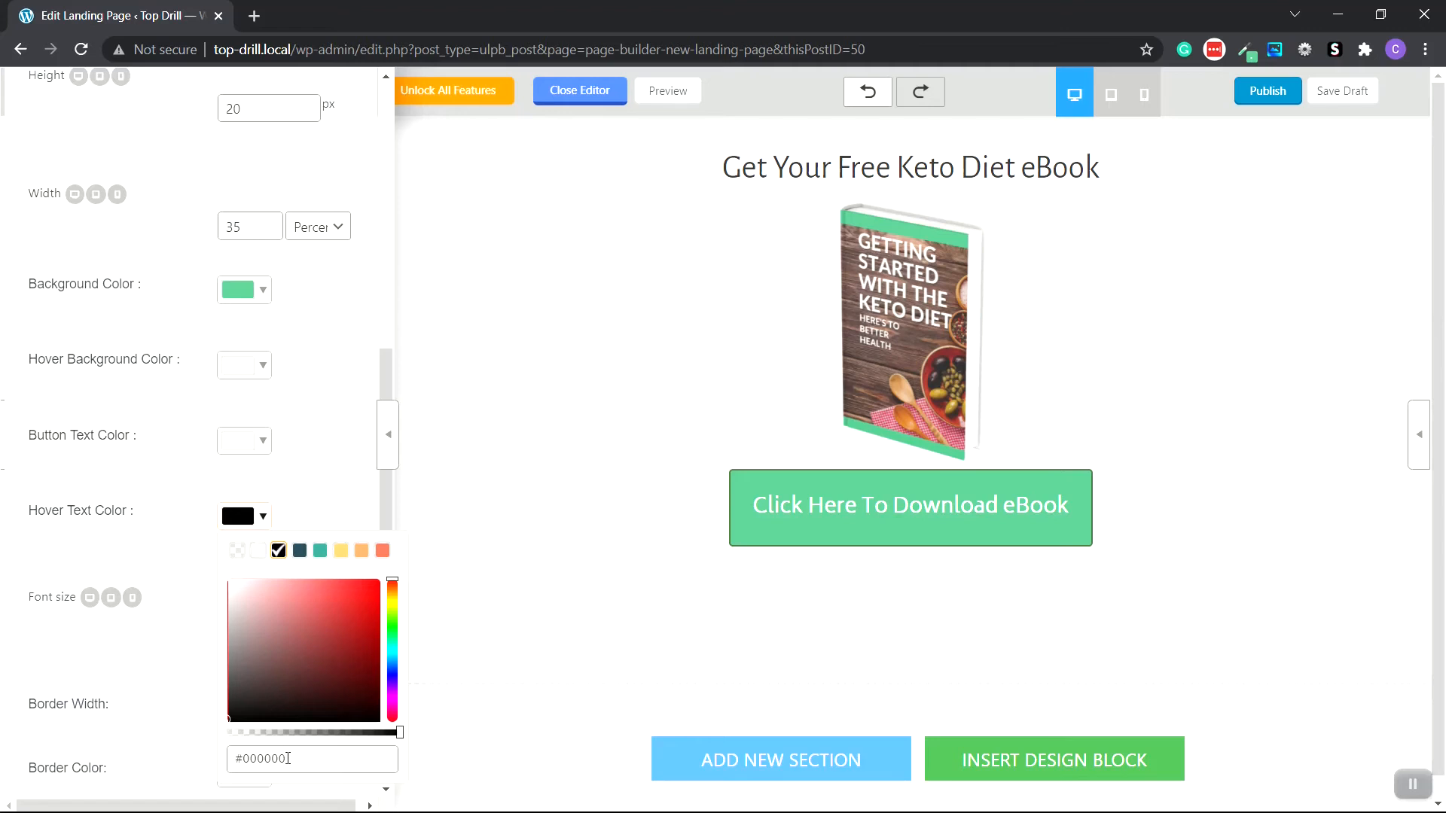
{"action": "left_click_drag", "start_coordinate": [291, 758], "coordinate": [232, 761]}
{"action": "key", "text": "ctrl+v"}
{"action": "left_click", "coordinate": [242, 773]}
{"action": "left_click", "coordinate": [235, 432]}
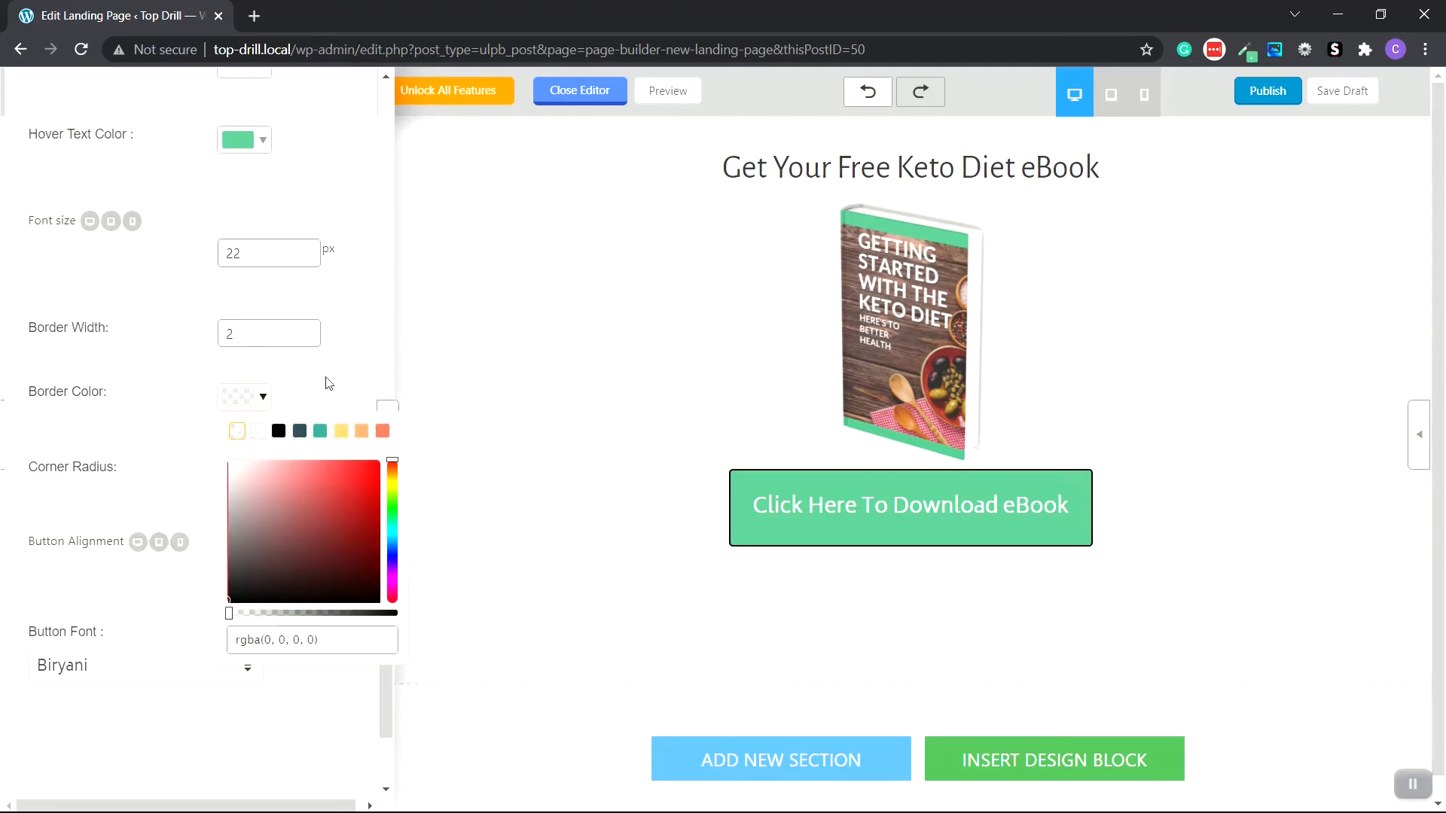
{"action": "left_click", "coordinate": [318, 392]}
Increase the download button's corner radius to give it clearly rounded corners, and collapse its settings
{"action": "left_click", "coordinate": [306, 467]}
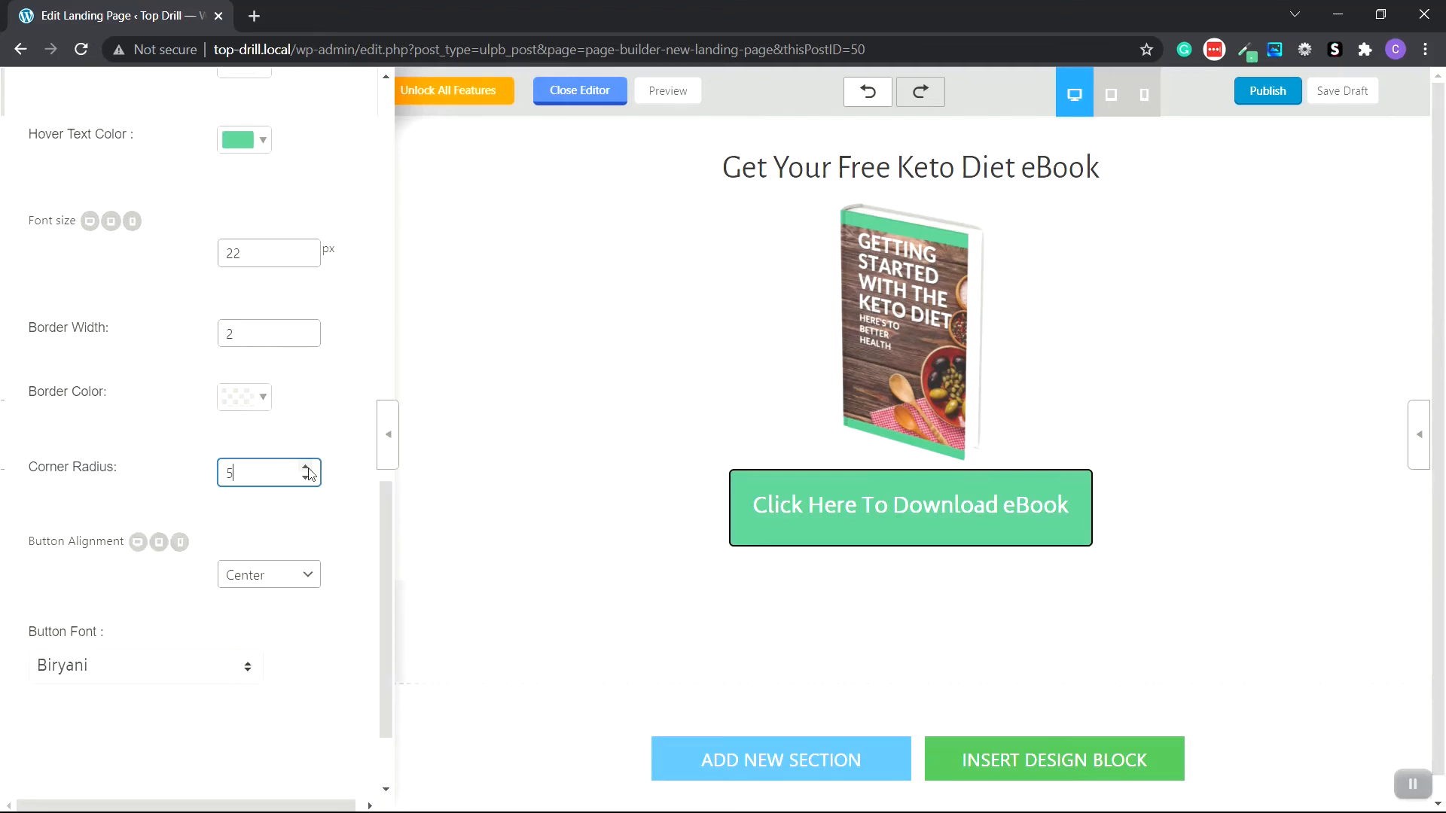
{"action": "left_click", "coordinate": [307, 468]}
{"action": "left_click", "coordinate": [307, 468]}
{"action": "left_click", "coordinate": [307, 469]}
{"action": "left_click", "coordinate": [307, 468]}
{"action": "left_click", "coordinate": [307, 468]}
{"action": "left_click", "coordinate": [307, 468]}
{"action": "left_click", "coordinate": [307, 469]}
{"action": "scroll", "coordinate": [338, 537], "scroll_direction": "down", "scroll_amount": 2}
{"action": "scroll", "coordinate": [337, 542], "scroll_direction": "up", "scroll_amount": 15}
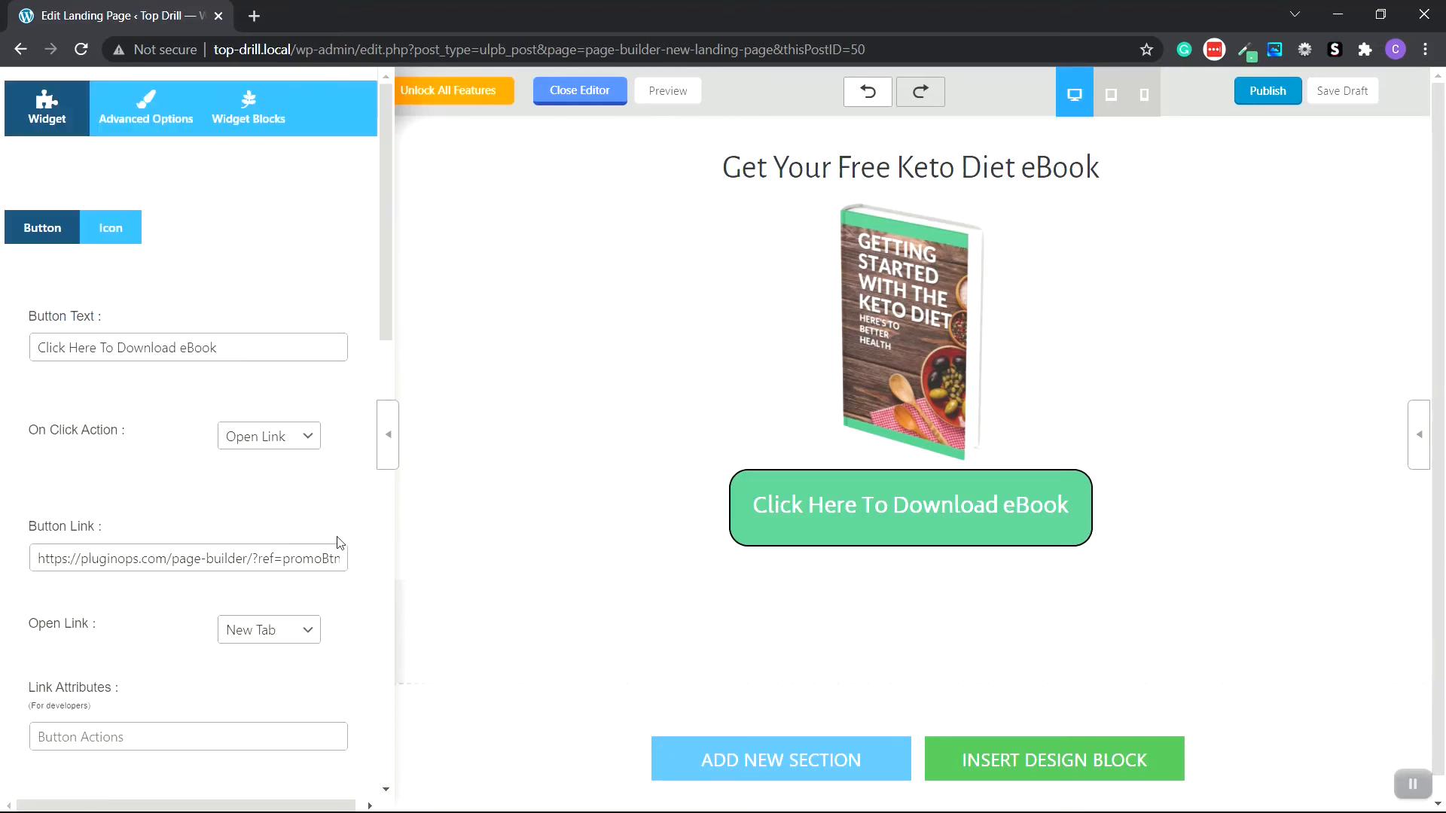
{"action": "left_click", "coordinate": [387, 446]}
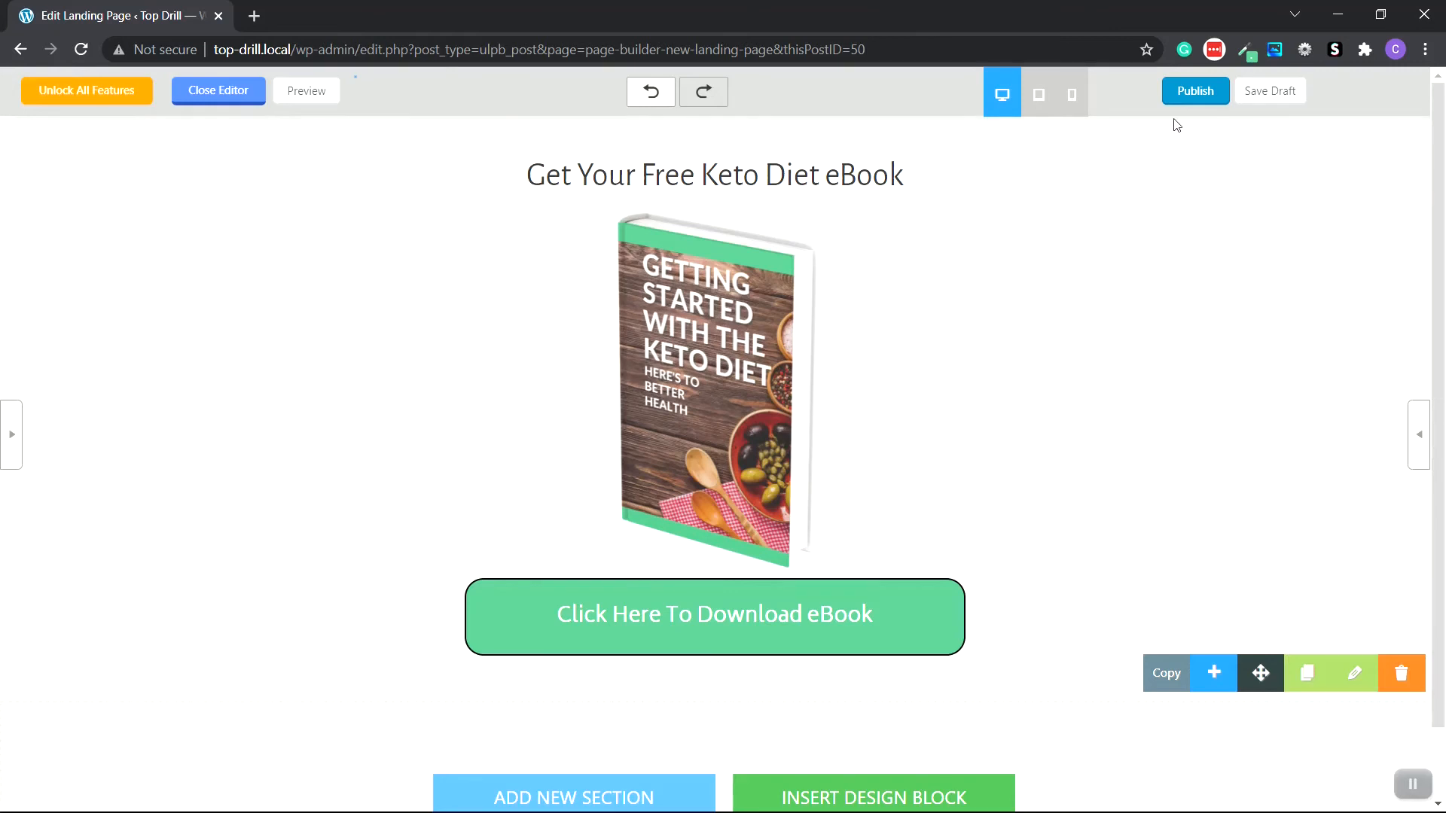
Publish the landing page and check its preview before returning to the editor
{"action": "left_click", "coordinate": [1196, 94]}
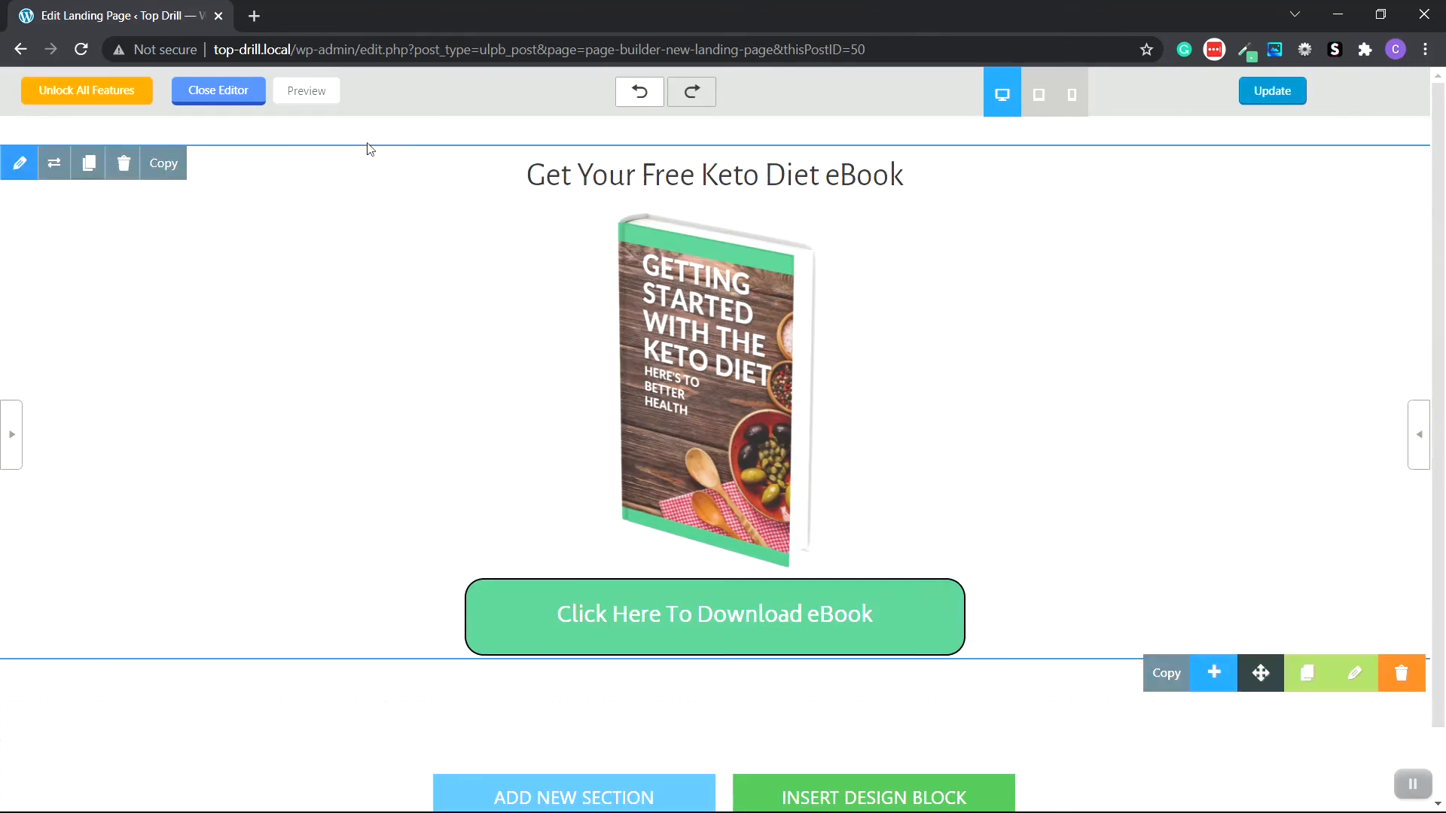
{"action": "left_click", "coordinate": [306, 91]}
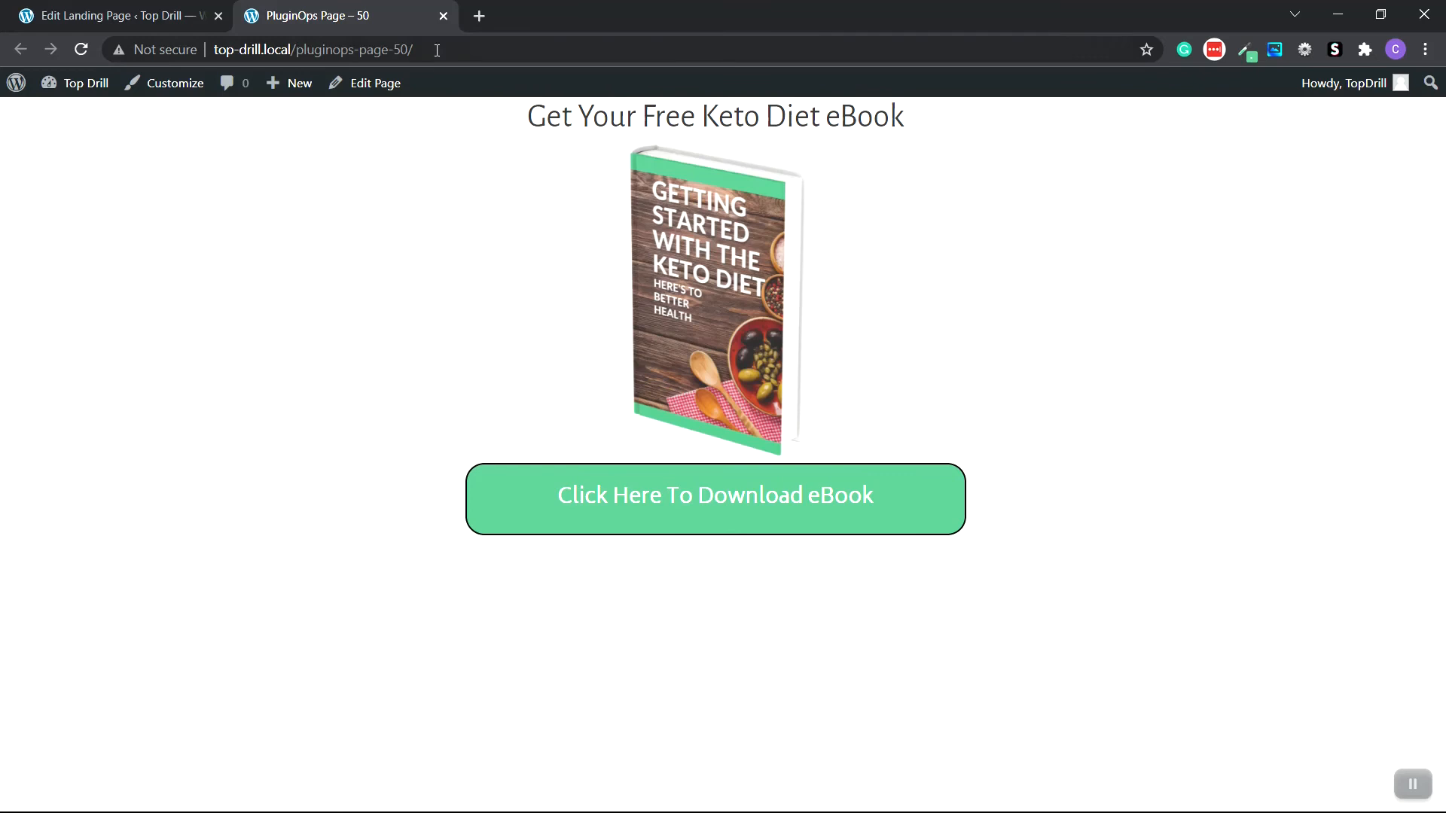
{"action": "left_click", "coordinate": [446, 16]}
Add an empty single-column section and move it above the heading as spacing
{"action": "scroll", "coordinate": [535, 362], "scroll_direction": "down", "scroll_amount": 1}
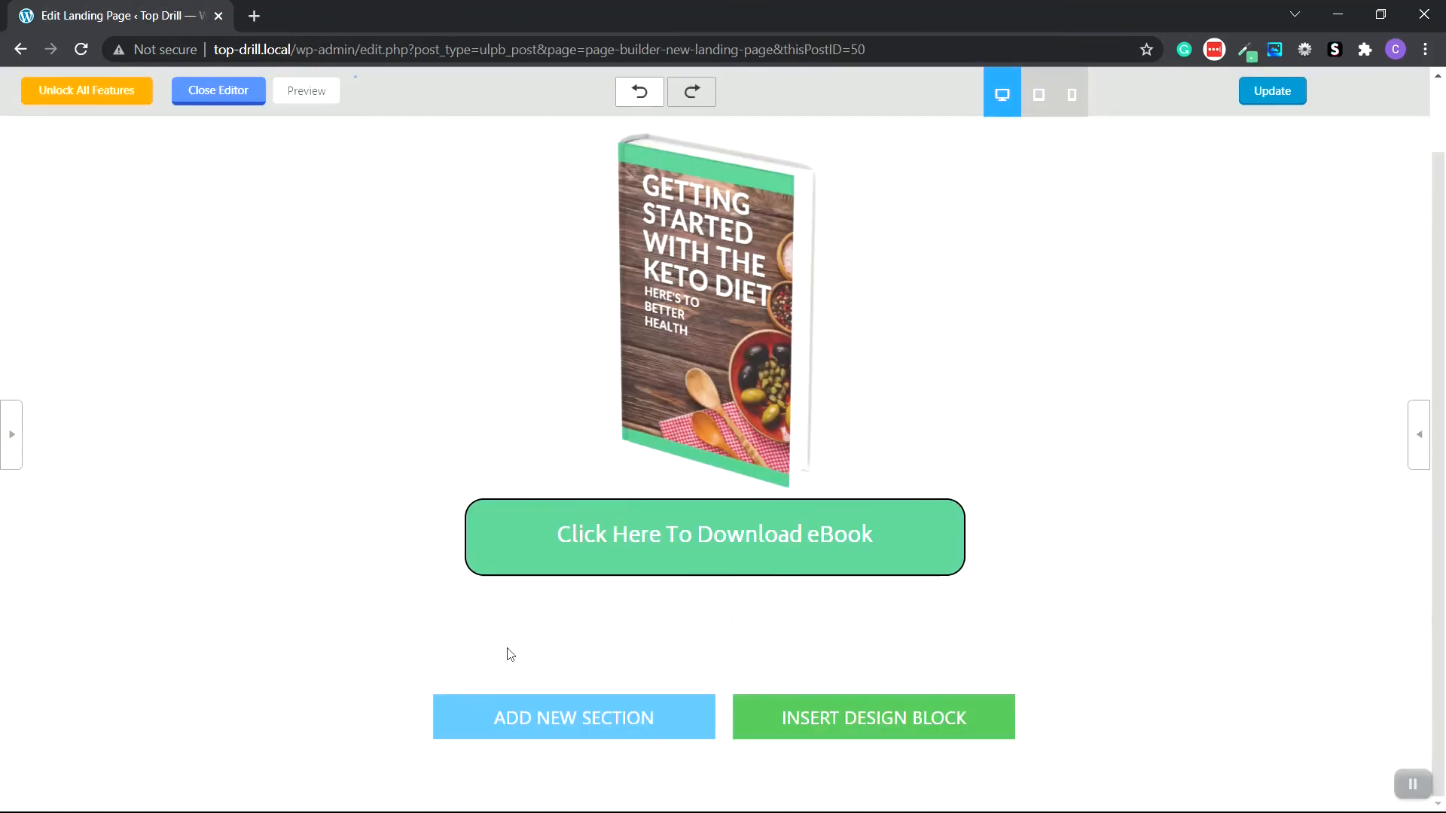
{"action": "left_click", "coordinate": [559, 721]}
{"action": "left_click", "coordinate": [116, 717]}
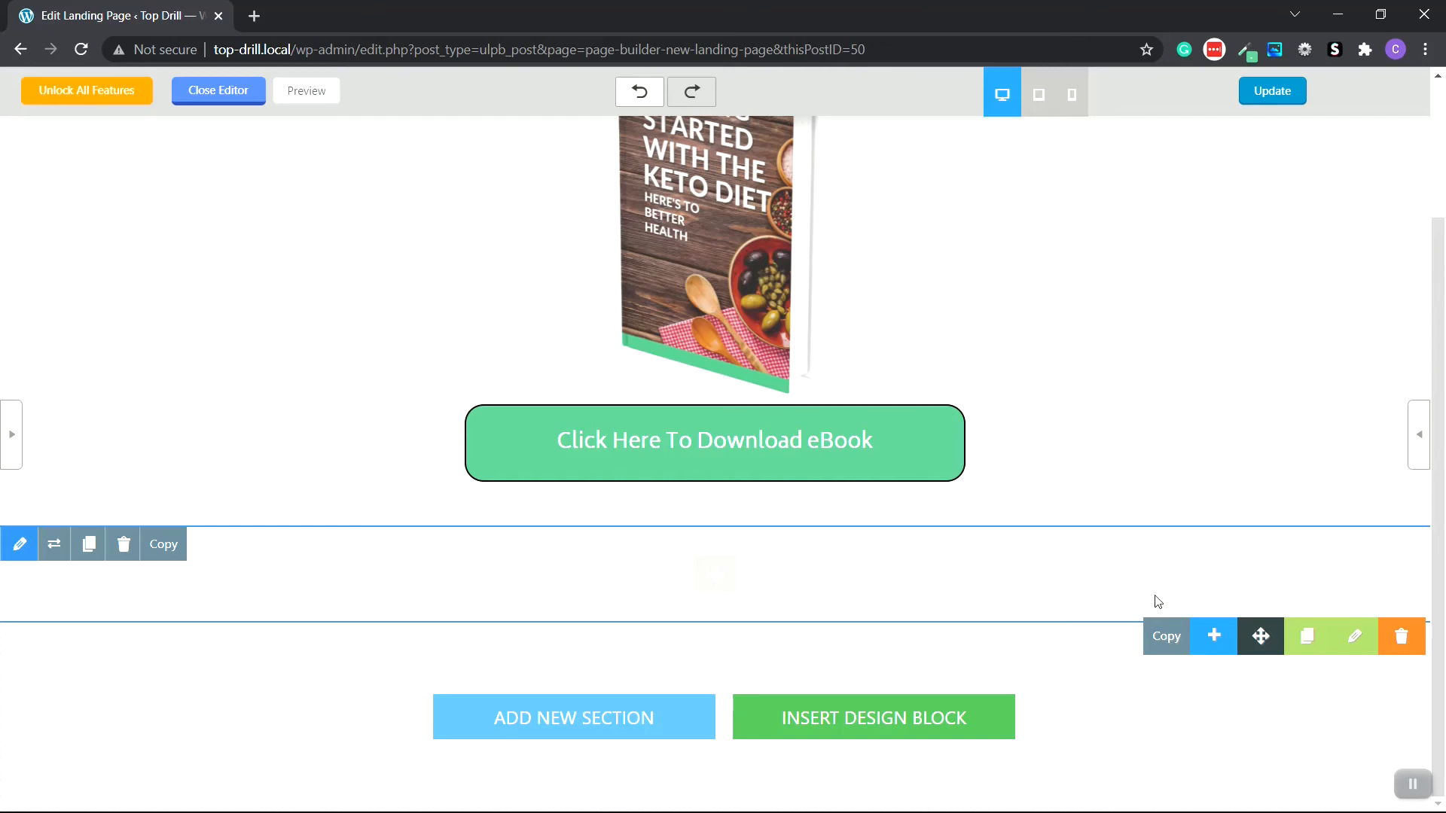
{"action": "left_click_drag", "start_coordinate": [1262, 637], "coordinate": [1182, 83]}
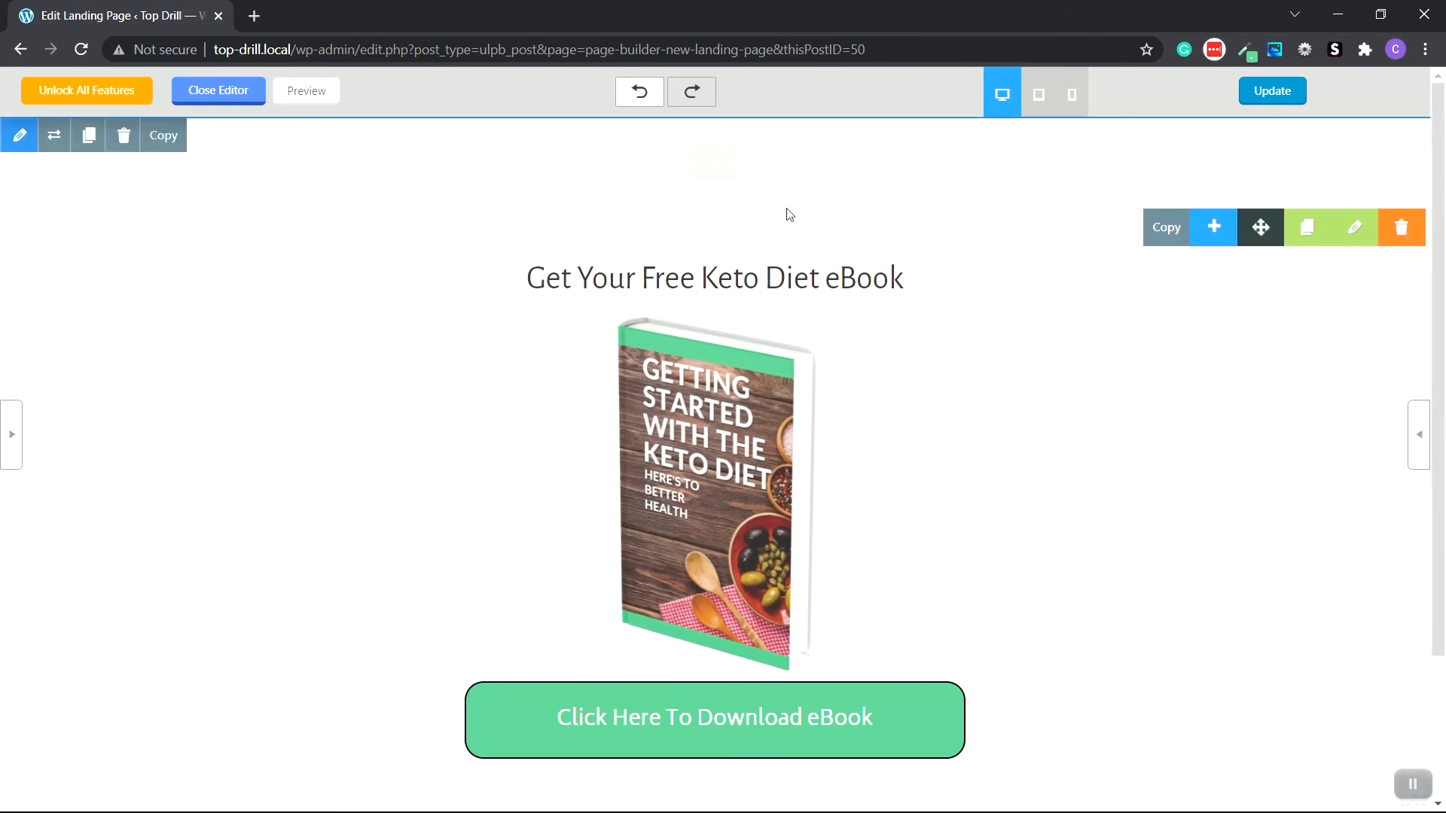
Update the landing page with the new spacing and check it in the preview
{"action": "left_click", "coordinate": [1285, 93]}
{"action": "left_click", "coordinate": [304, 91]}
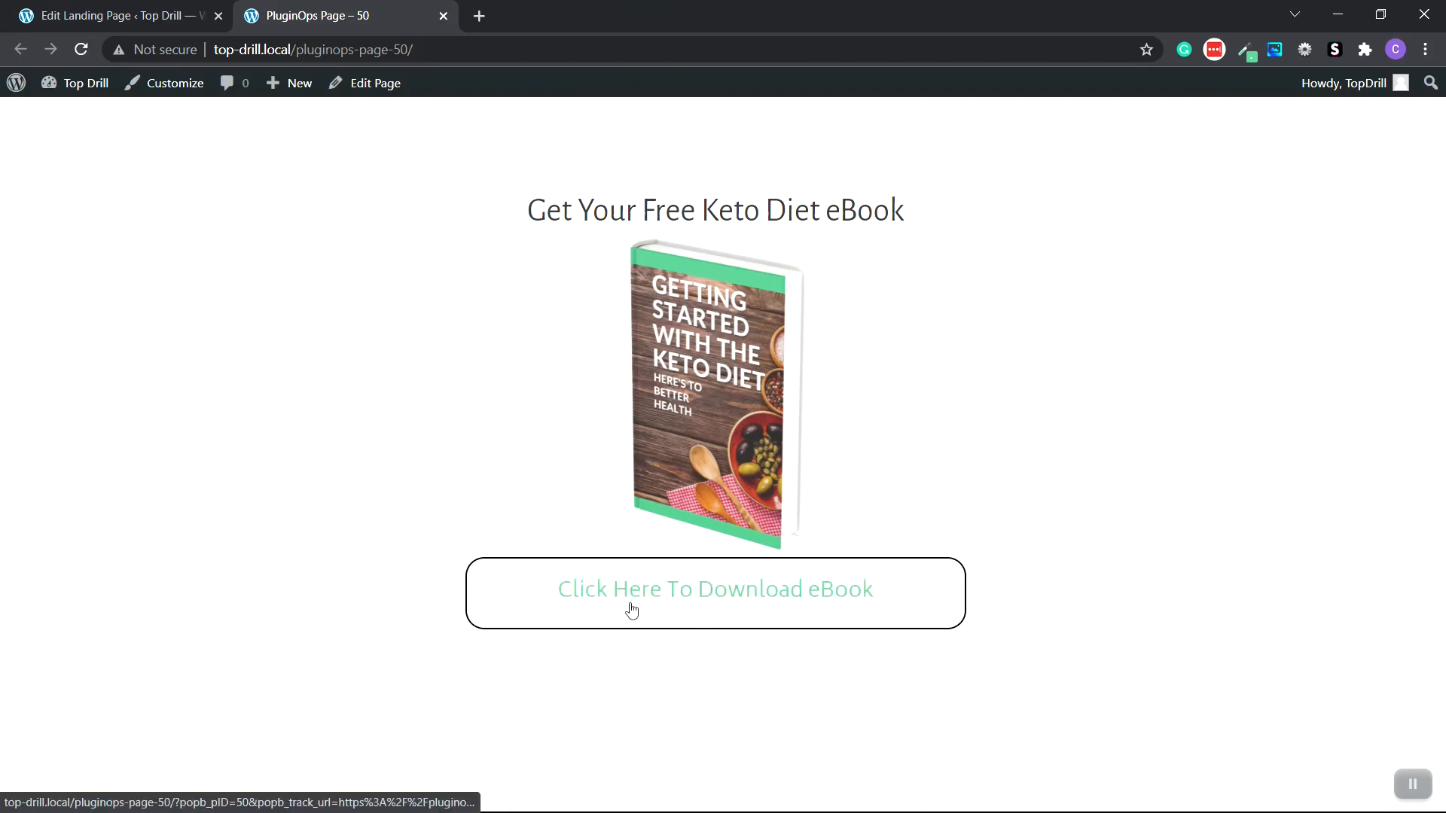
{"action": "left_click", "coordinate": [443, 15]}
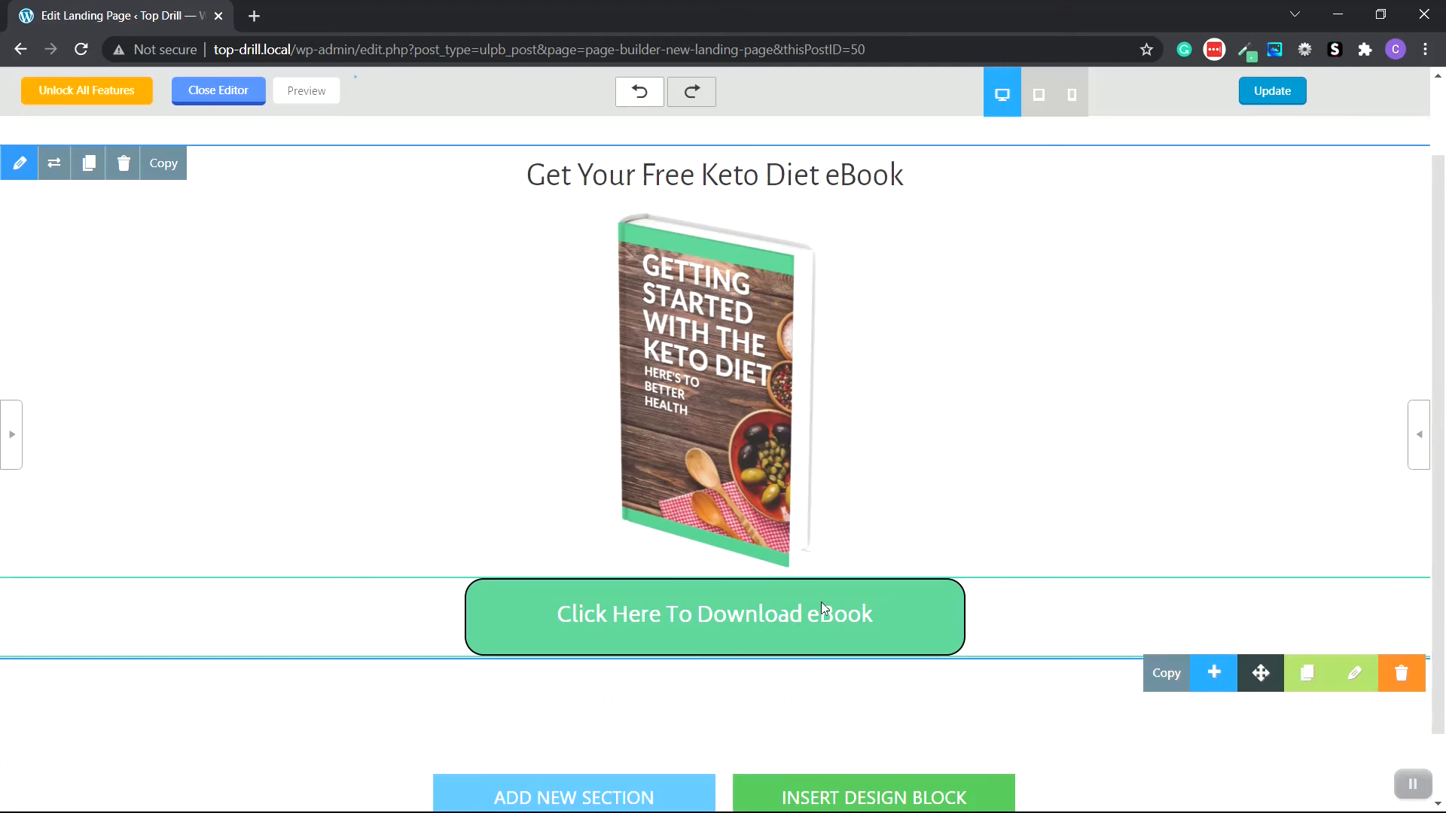
Clear the placeholder URL from the download button's link and collapse its settings
{"action": "left_click", "coordinate": [575, 615]}
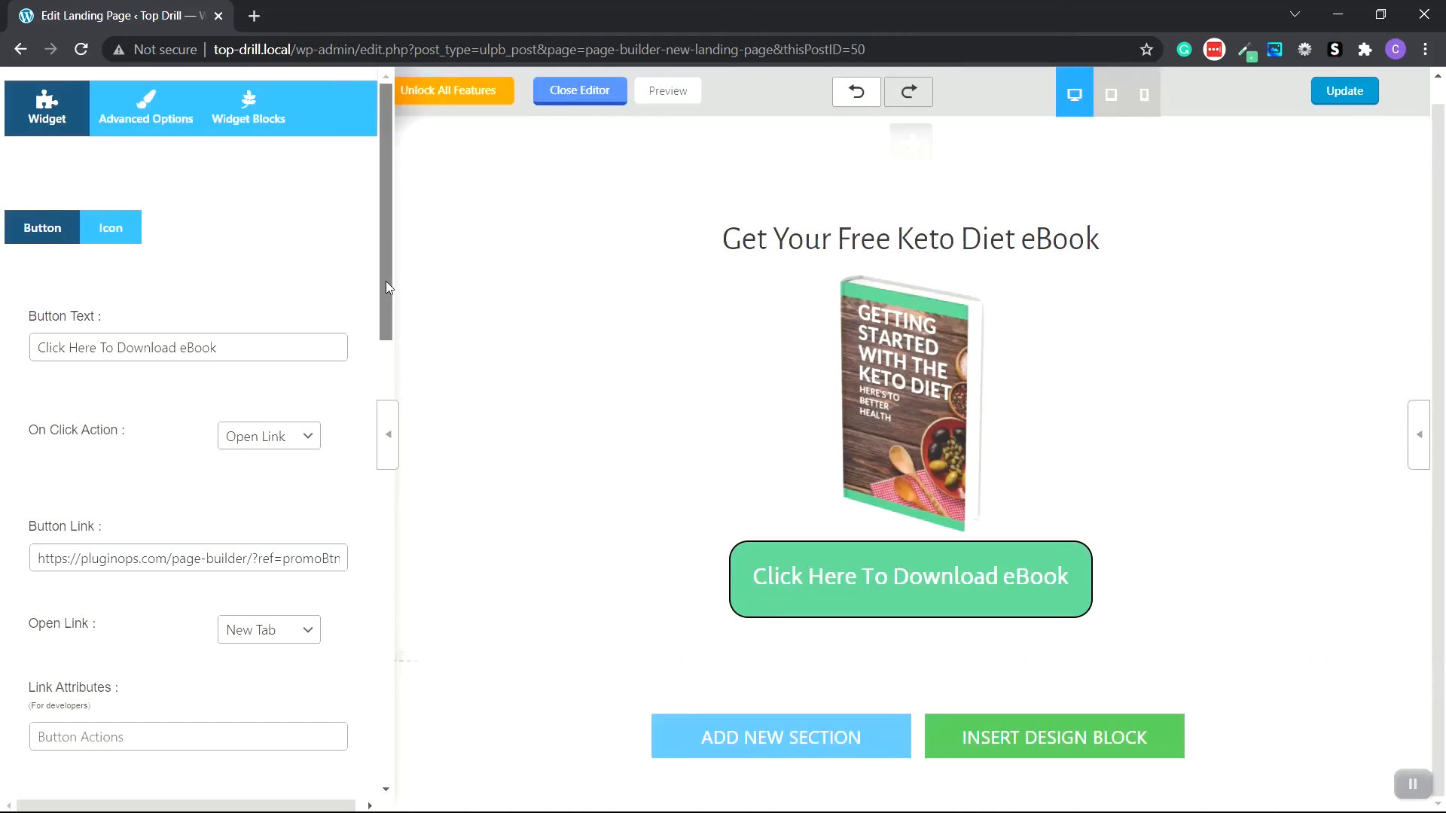
{"action": "scroll", "coordinate": [387, 308], "scroll_direction": "down", "scroll_amount": 3}
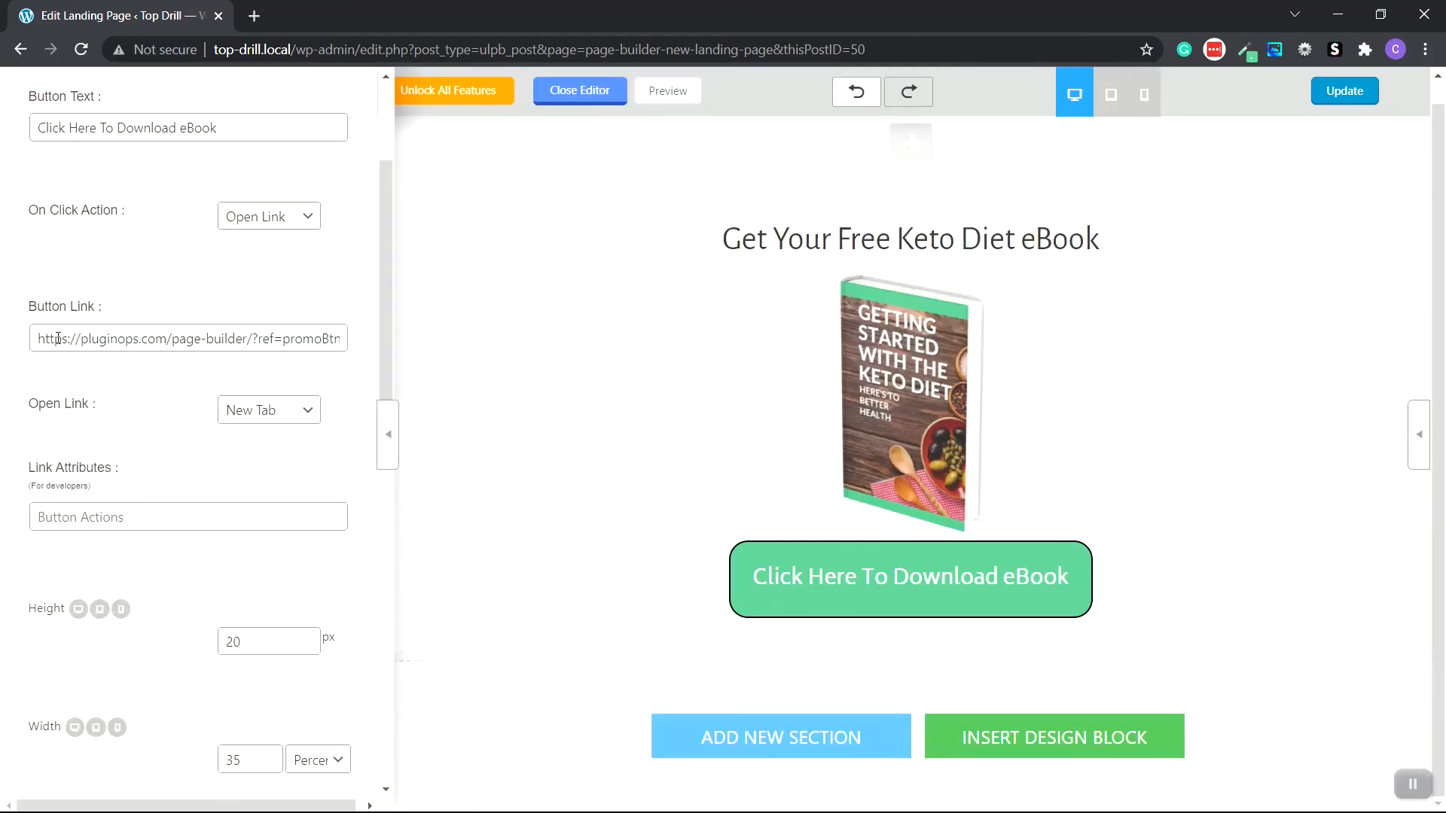
{"action": "left_click_drag", "start_coordinate": [33, 338], "coordinate": [338, 336]}
{"action": "key", "text": "BackSpace"}
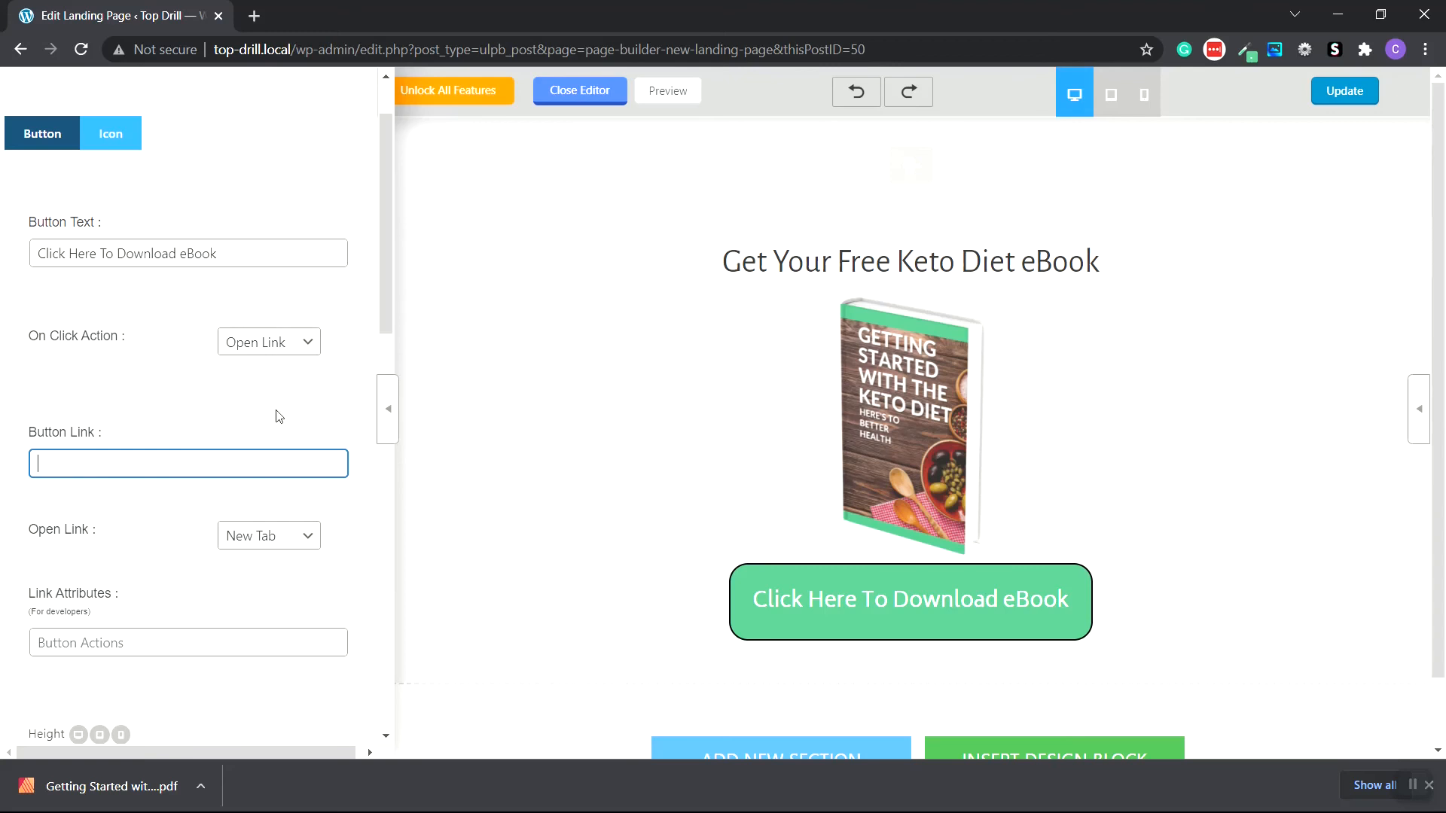
{"action": "left_click", "coordinate": [388, 409]}
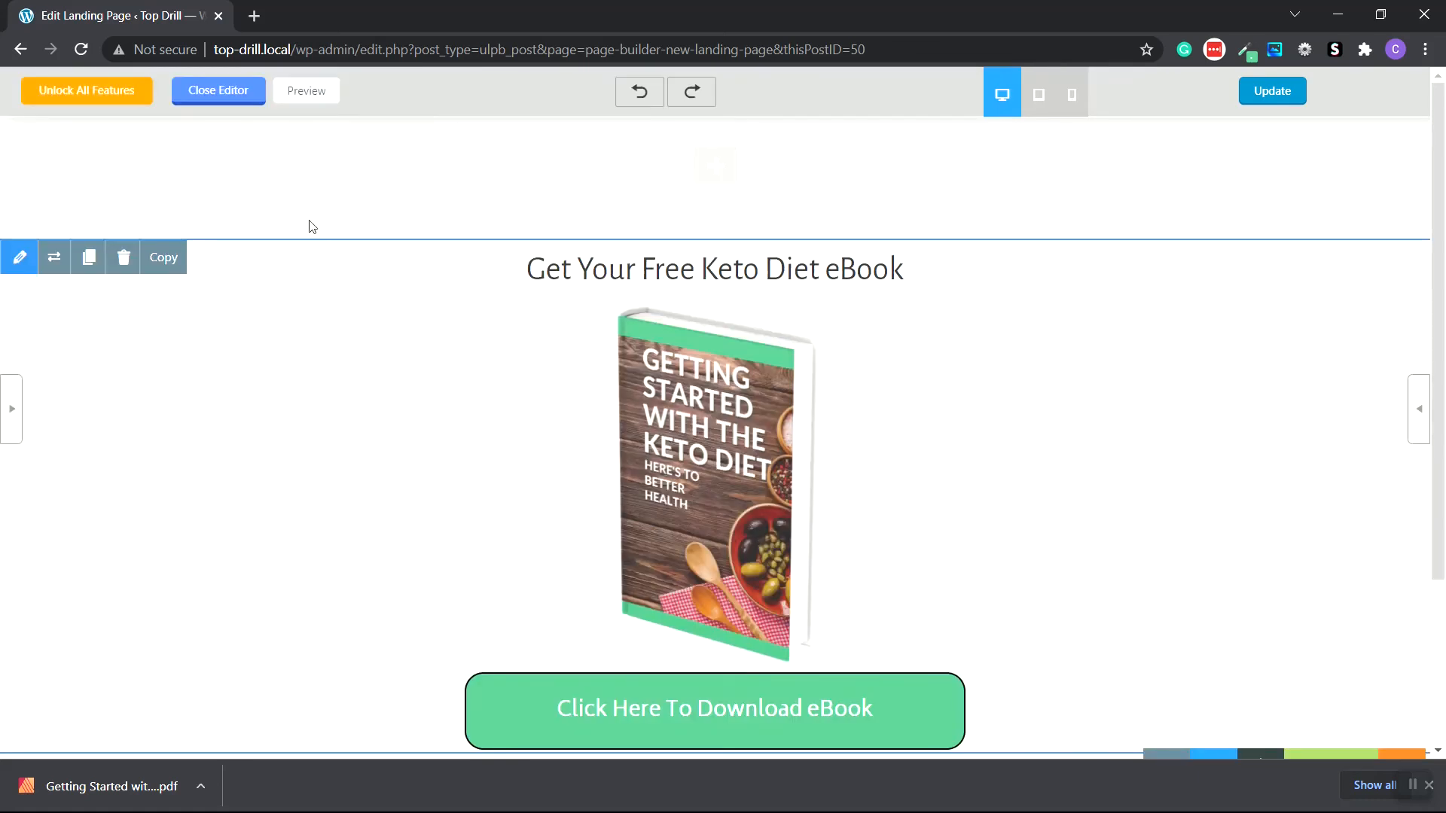
Upload "Getting Started with the Keto Diet - eBook.pdf" from the Pictures folder to the WordPress media library and copy its URL
{"action": "left_click", "coordinate": [217, 93]}
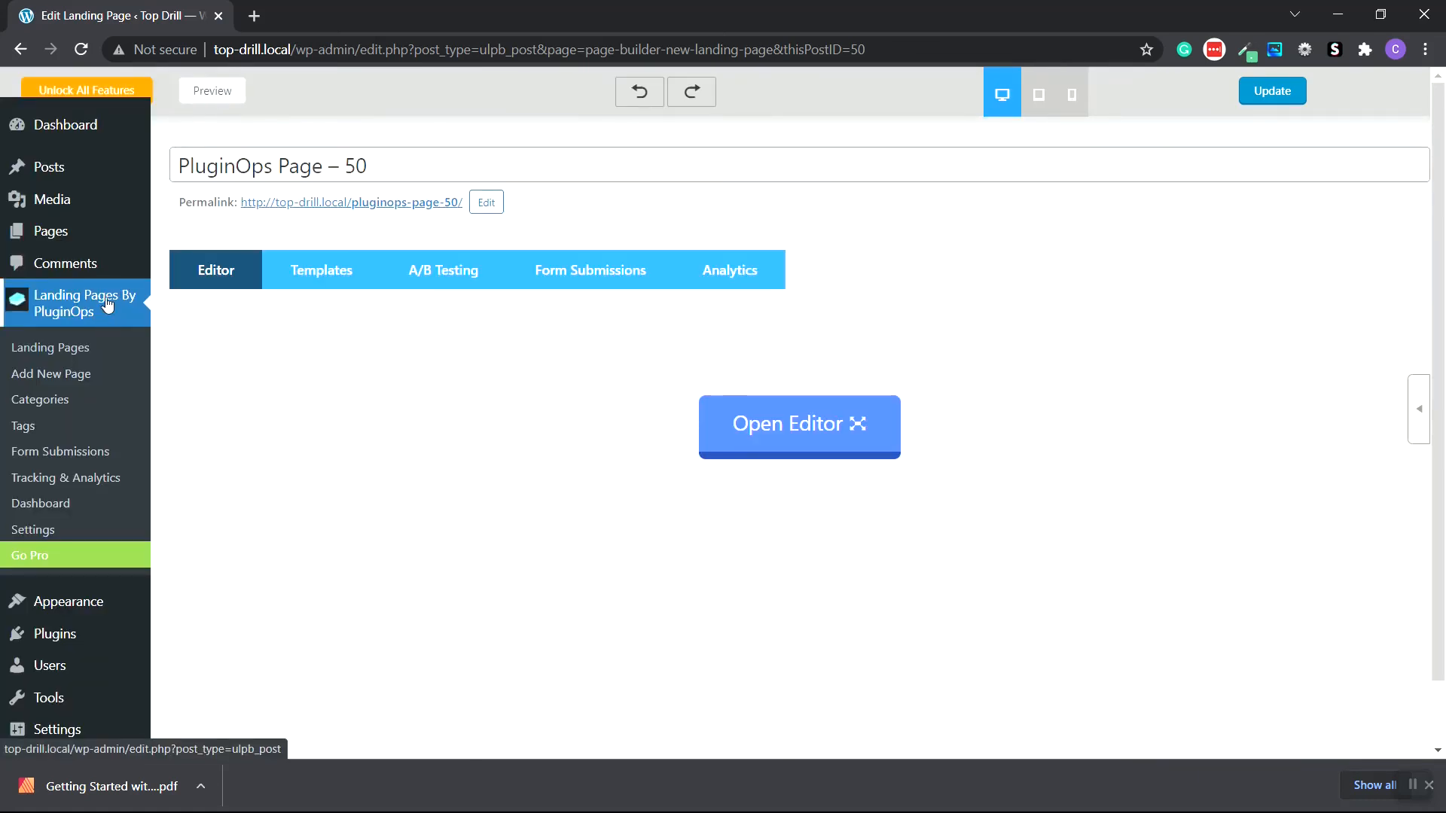
{"action": "mouse_move", "coordinate": [61, 208]}
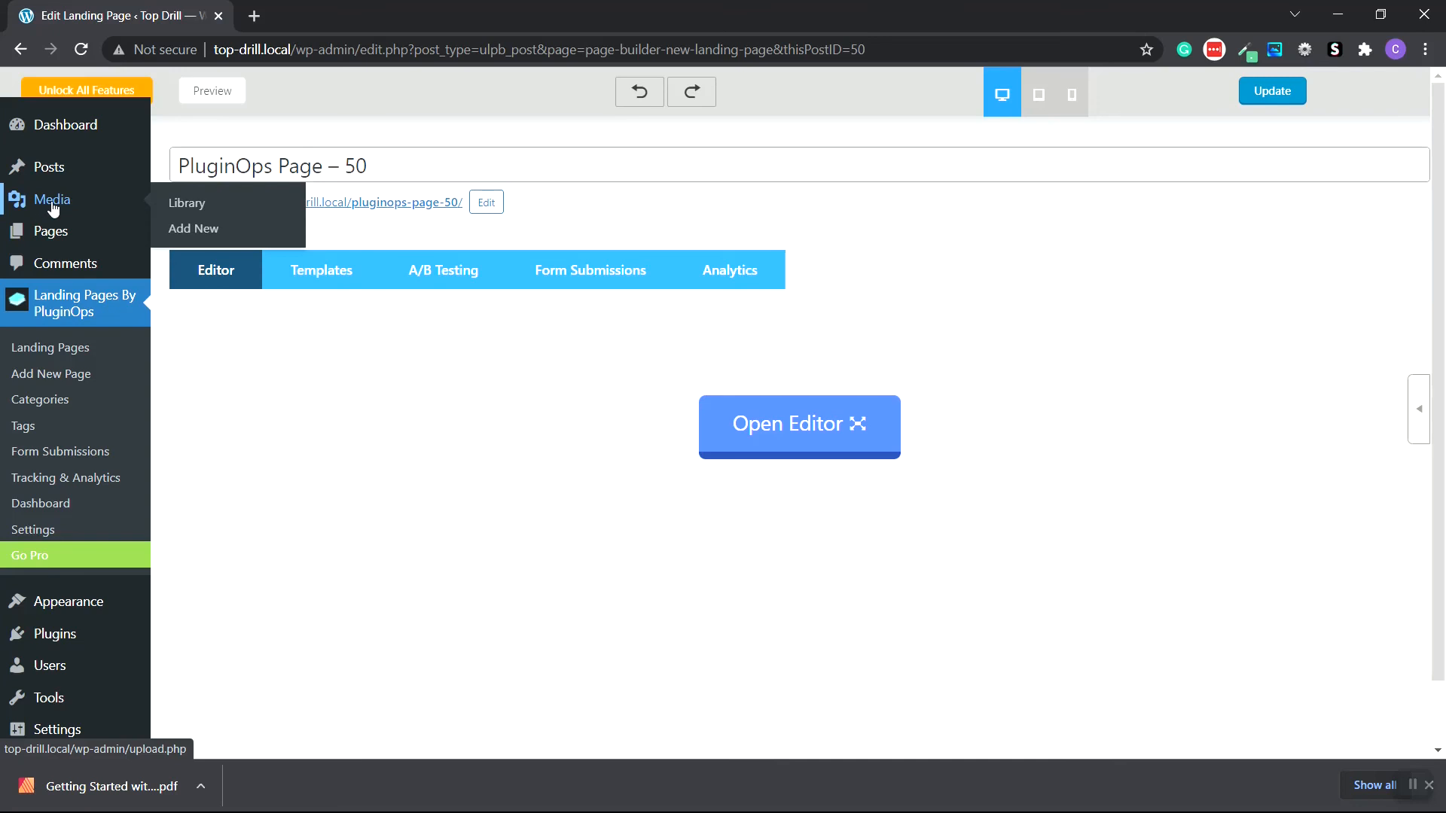
{"action": "left_click", "coordinate": [193, 231]}
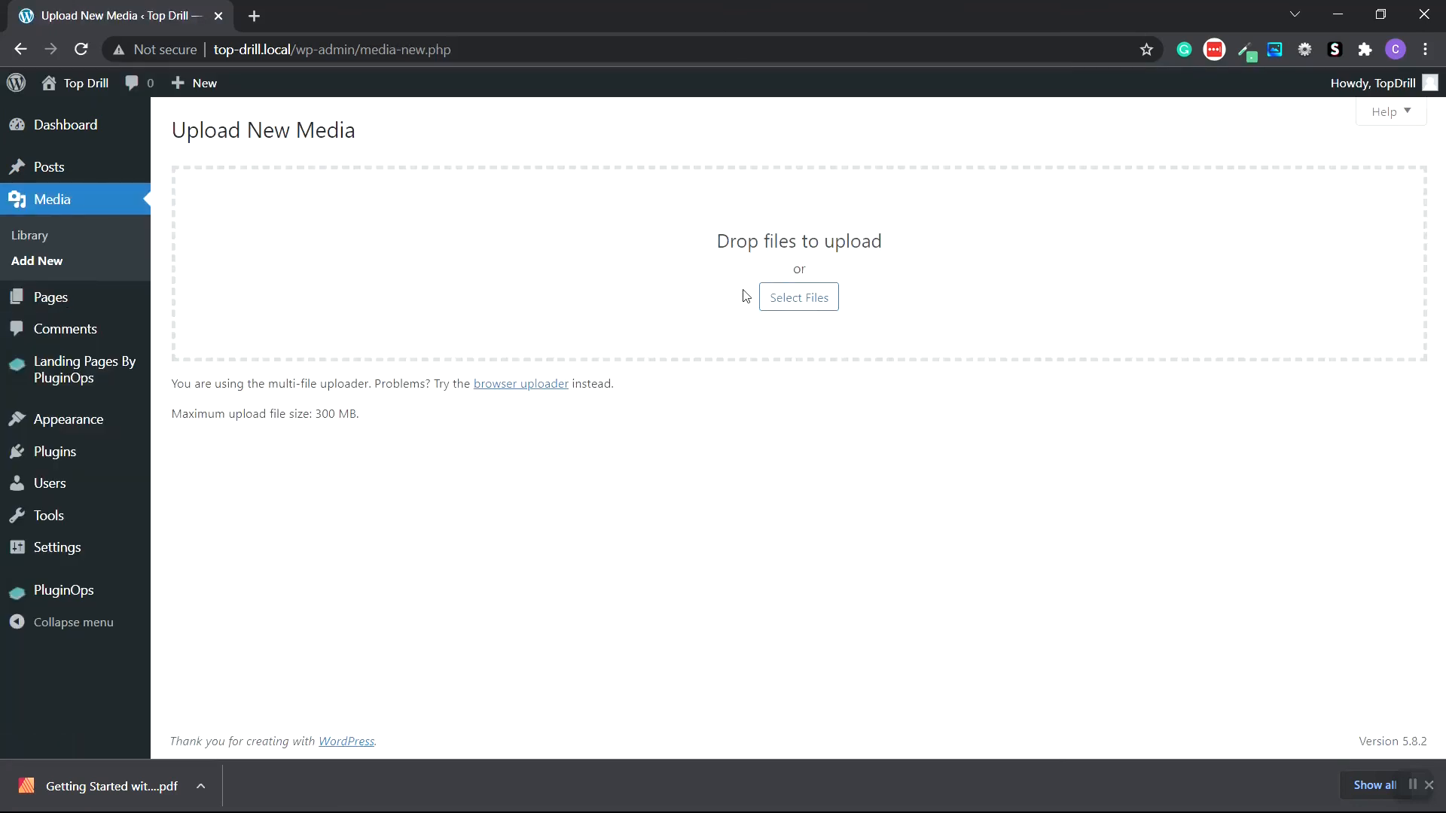
{"action": "left_click", "coordinate": [813, 300]}
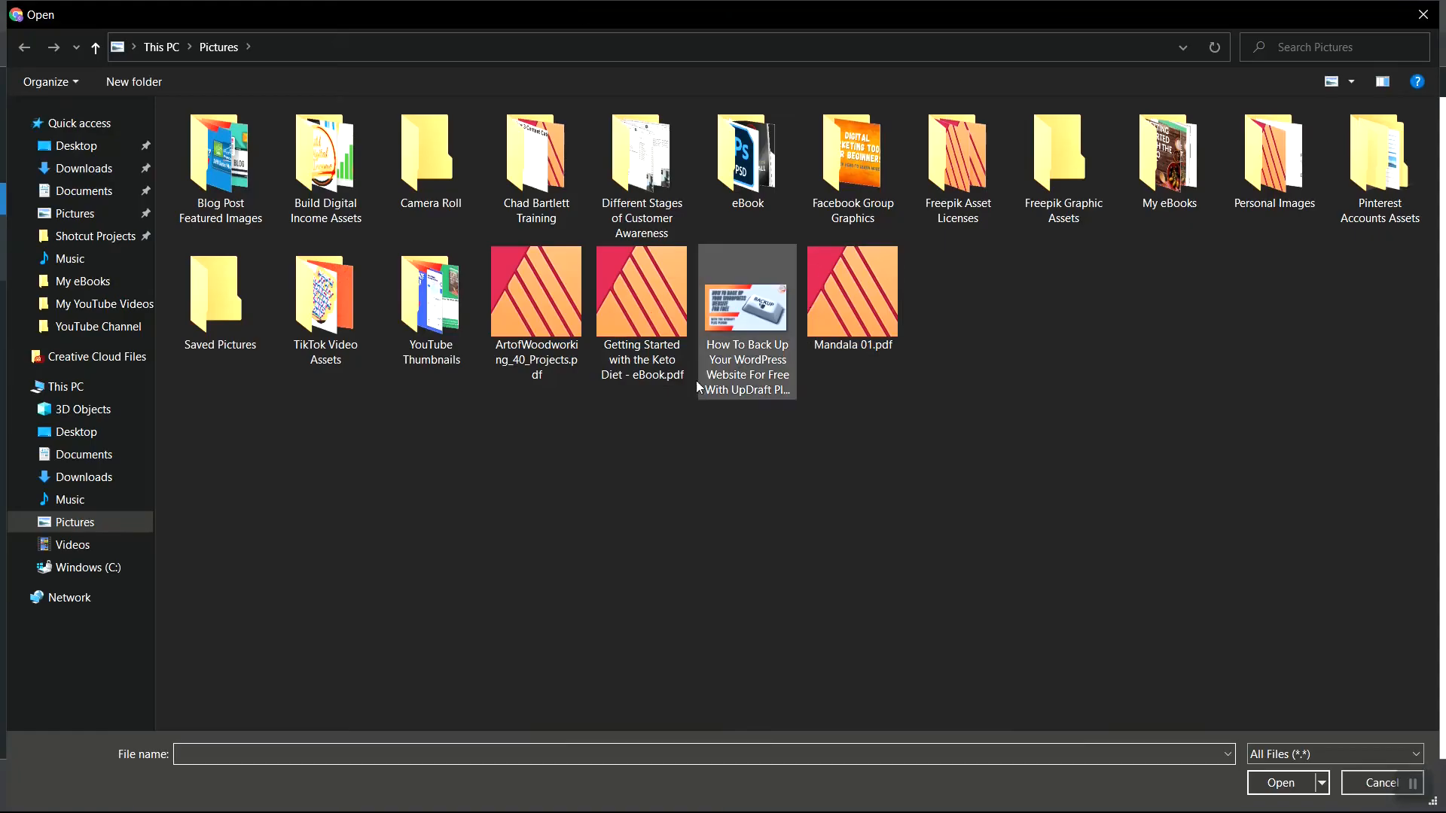
{"action": "double_click", "coordinate": [643, 315]}
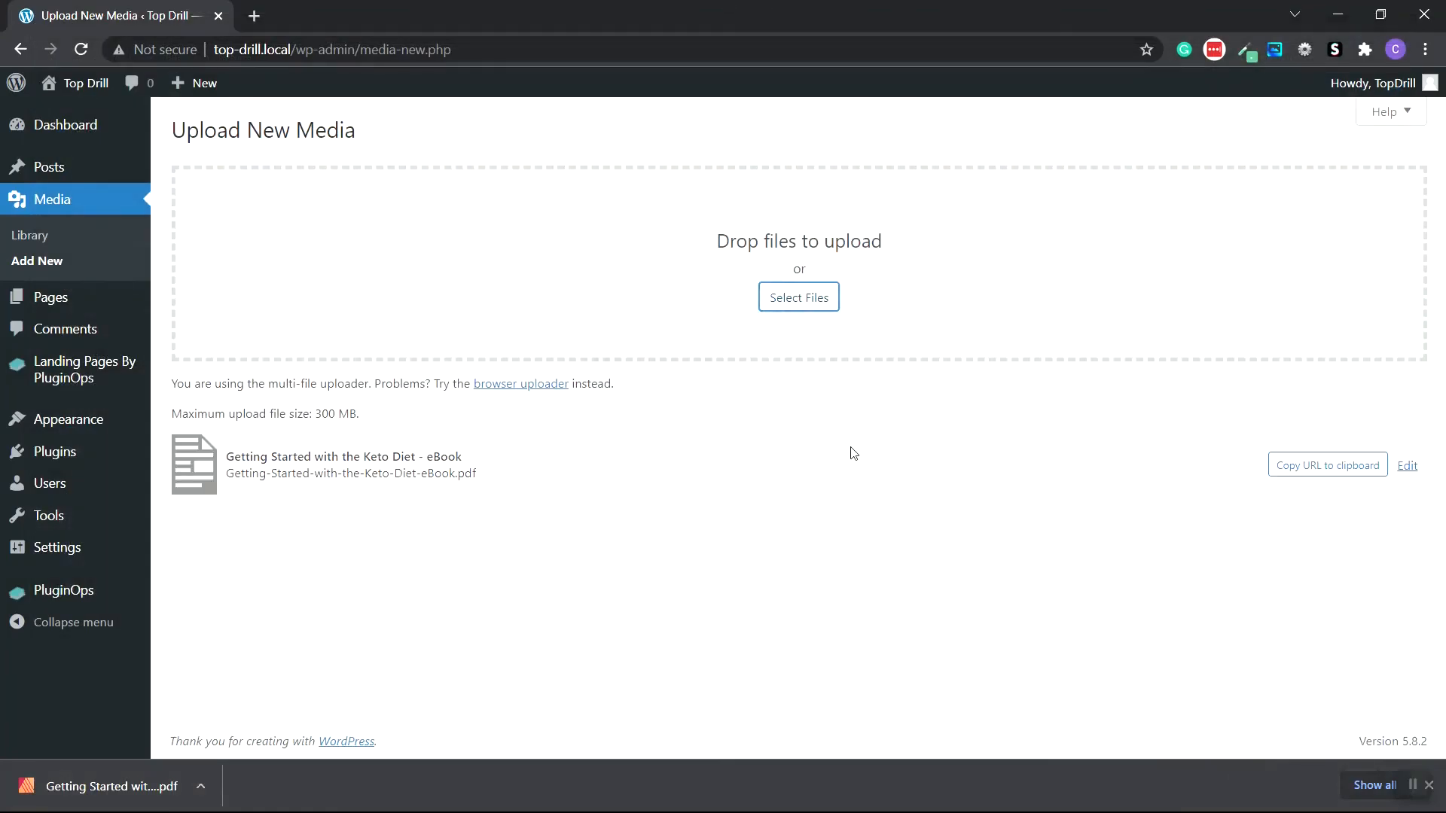
{"action": "left_click", "coordinate": [1341, 471]}
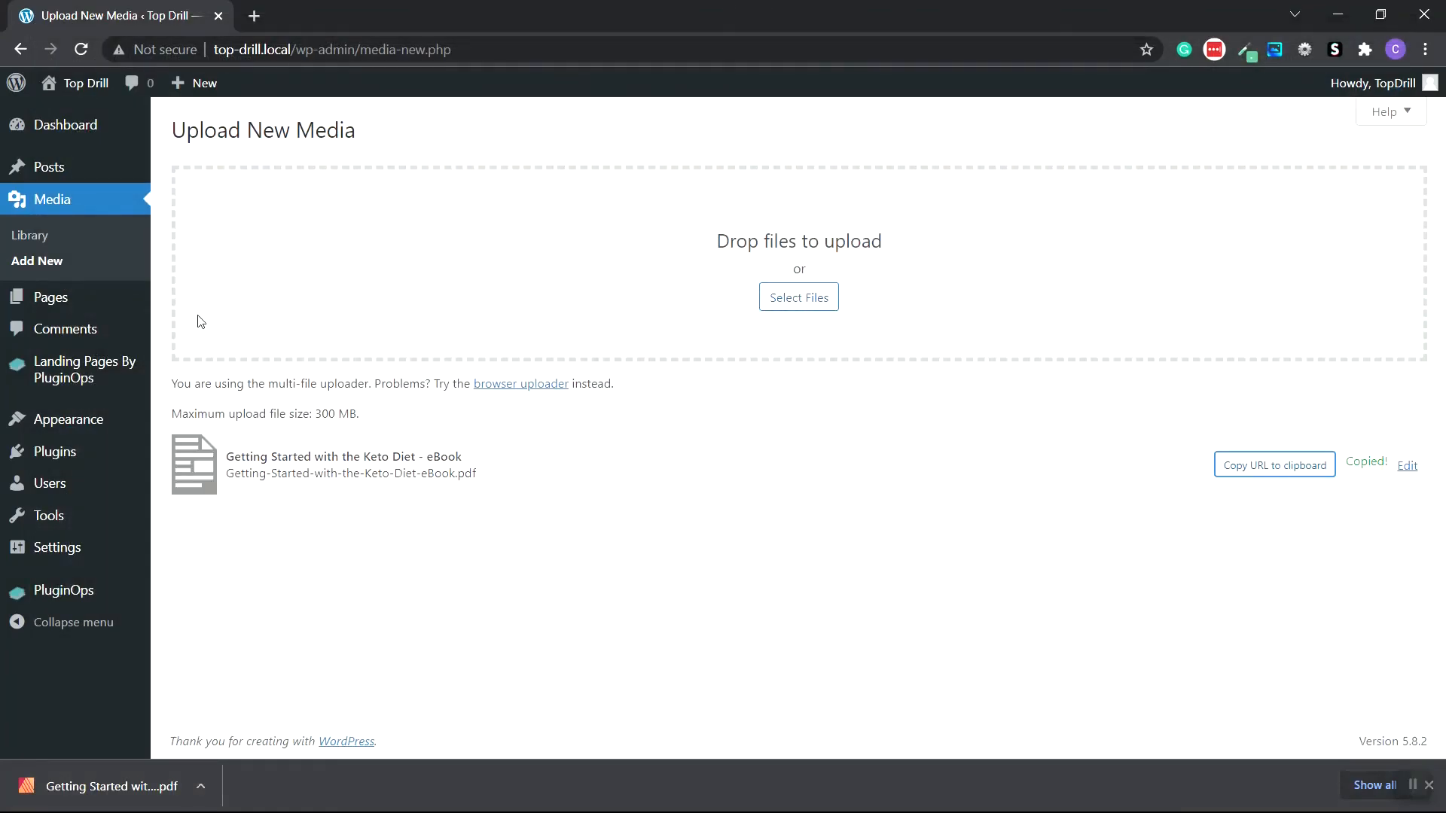
Reopen the landing page "PluginOps Page – 50" in the page editor and bring up the download button's settings
{"action": "mouse_move", "coordinate": [60, 373]}
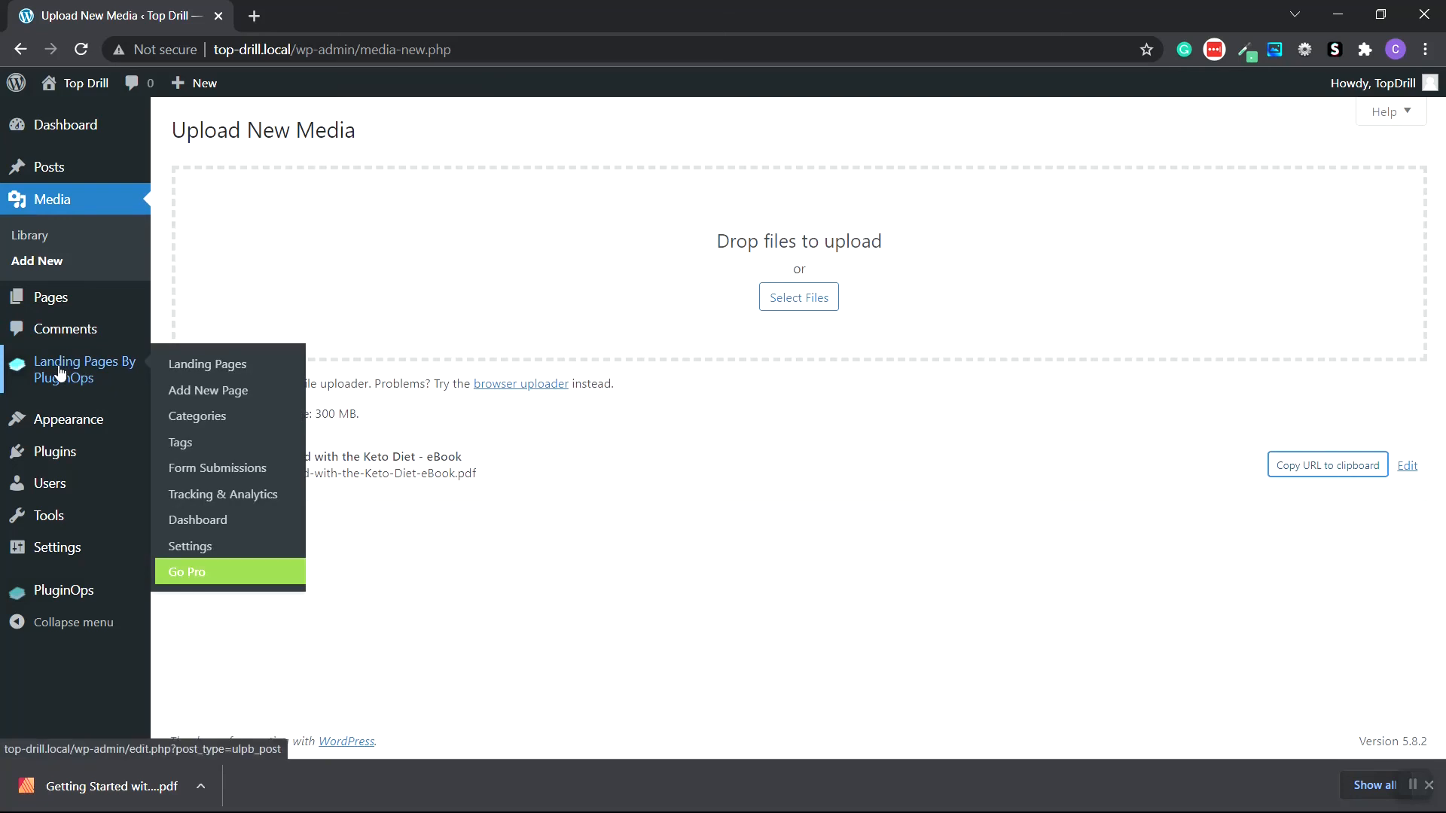
{"action": "left_click", "coordinate": [215, 368]}
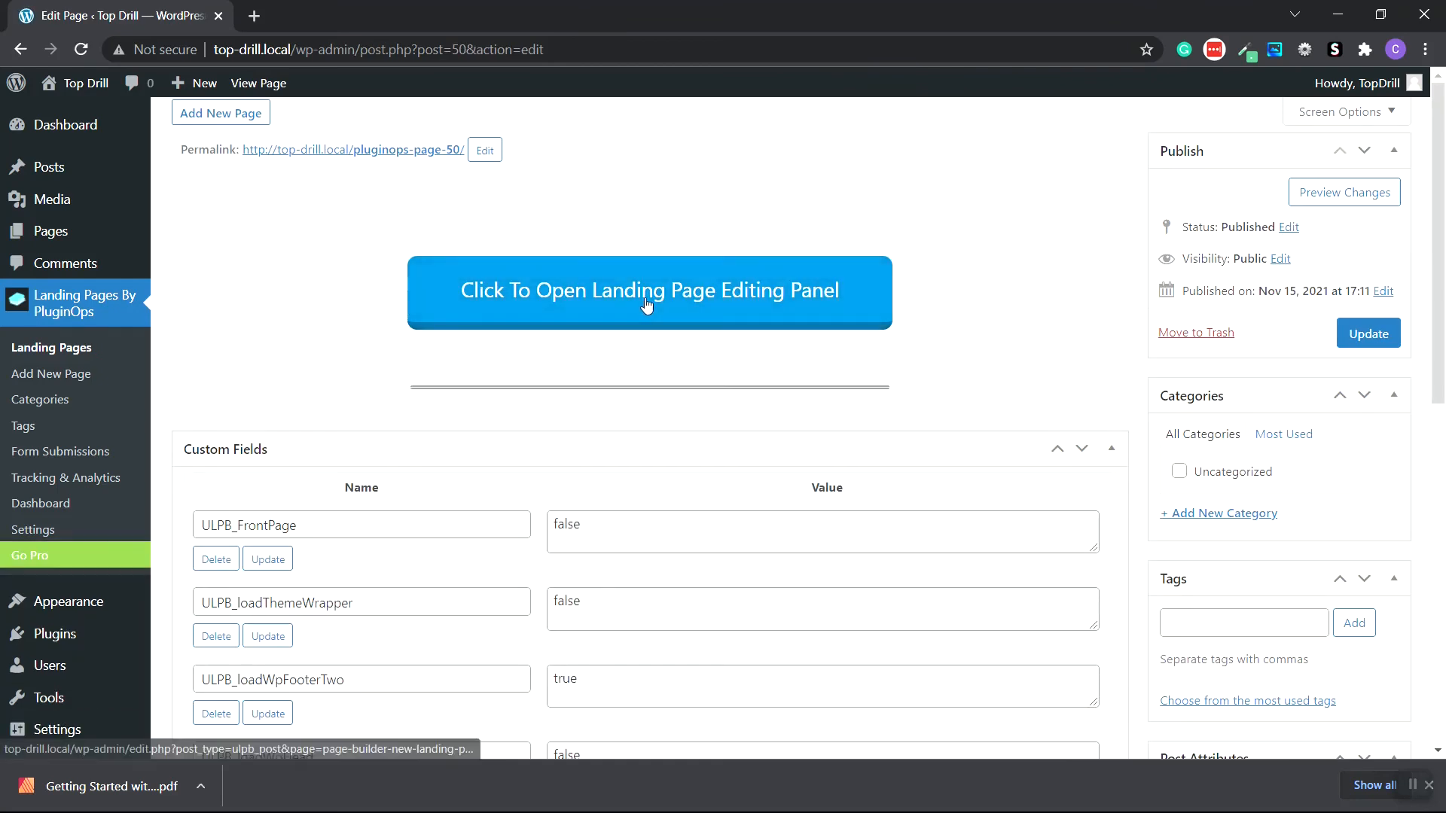
{"action": "left_click", "coordinate": [645, 305]}
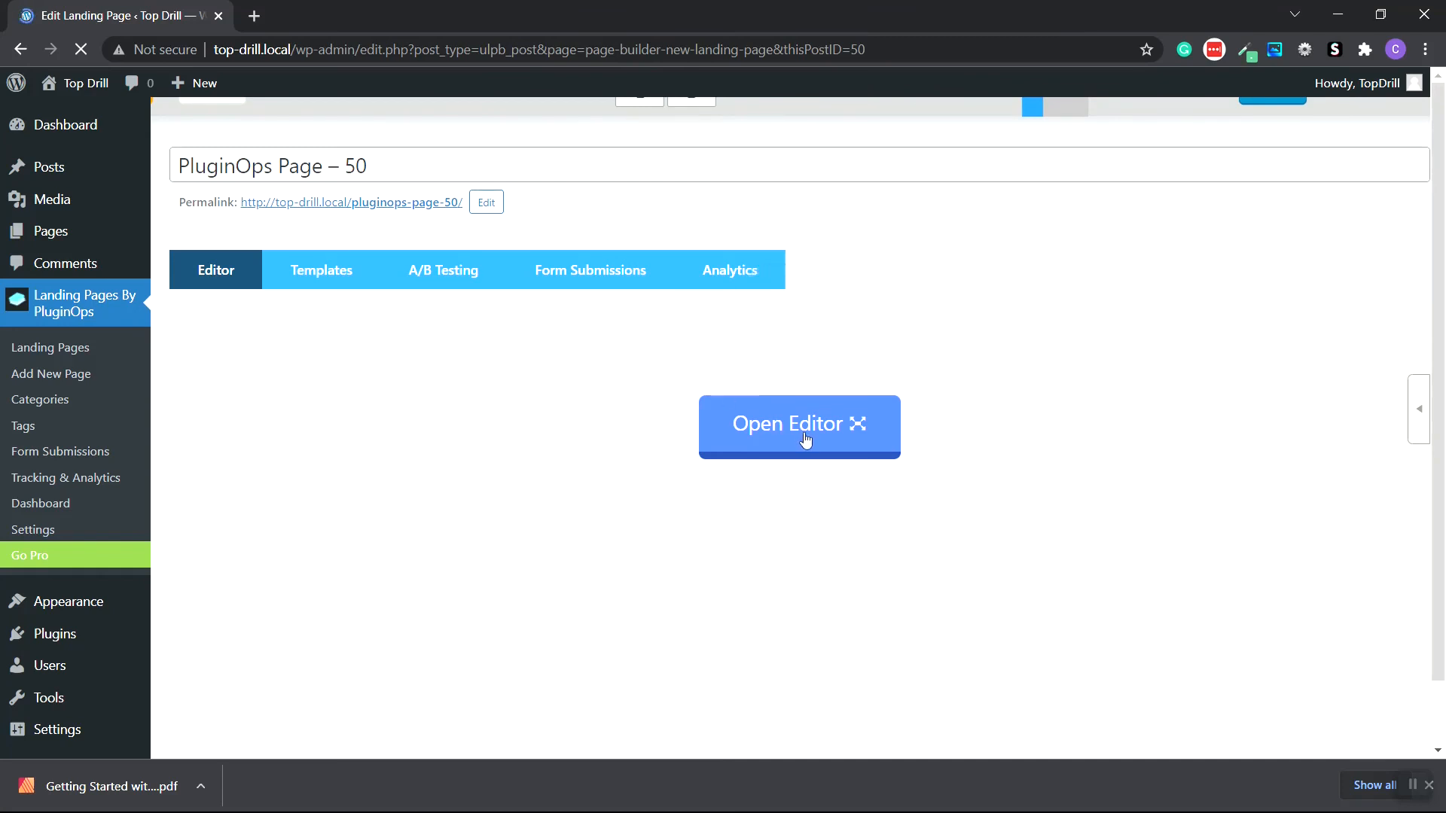
{"action": "left_click", "coordinate": [829, 435]}
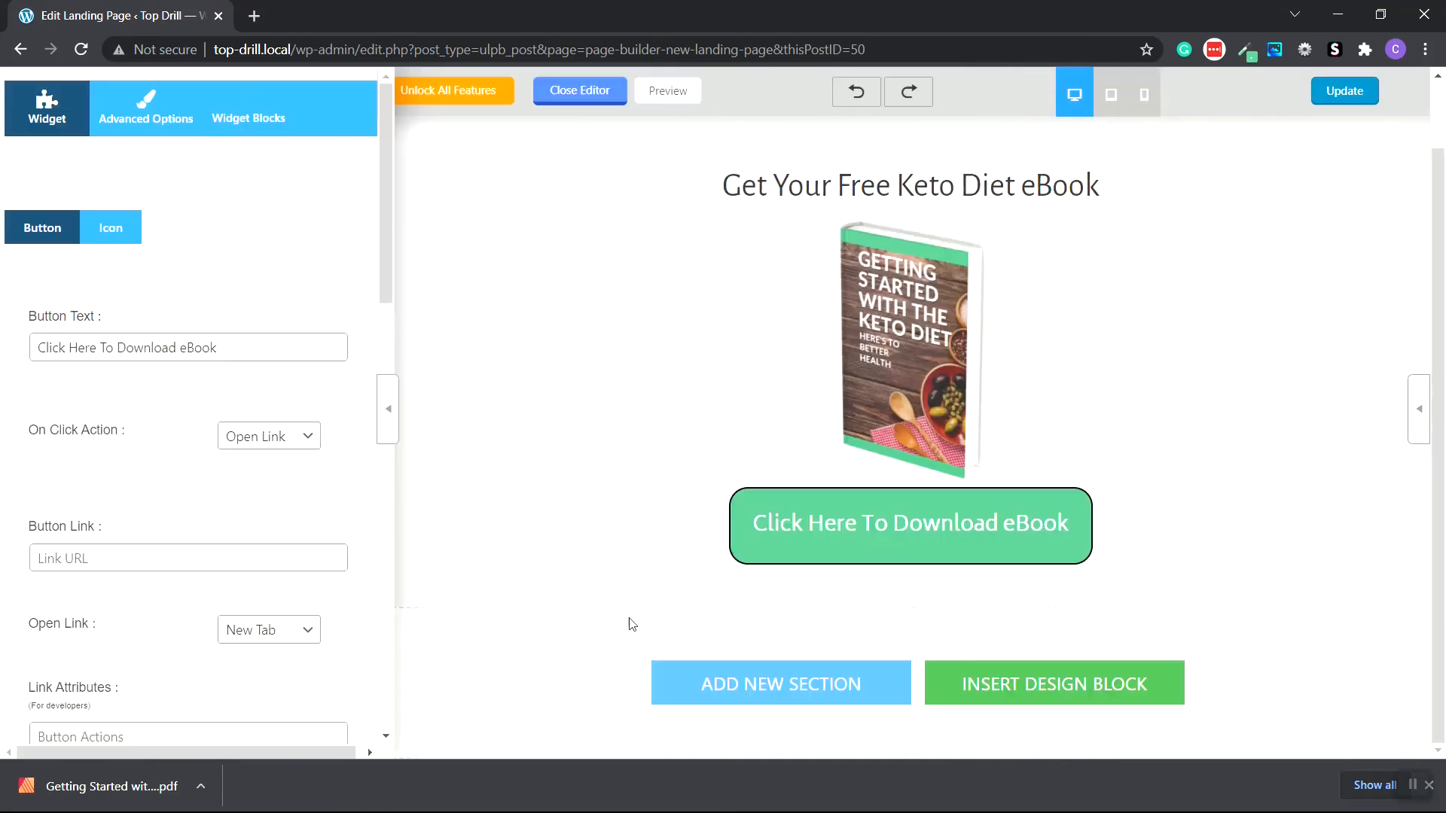
Paste the copied eBook PDF URL as the download button's link
{"action": "scroll", "coordinate": [332, 411], "scroll_direction": "down", "scroll_amount": 1}
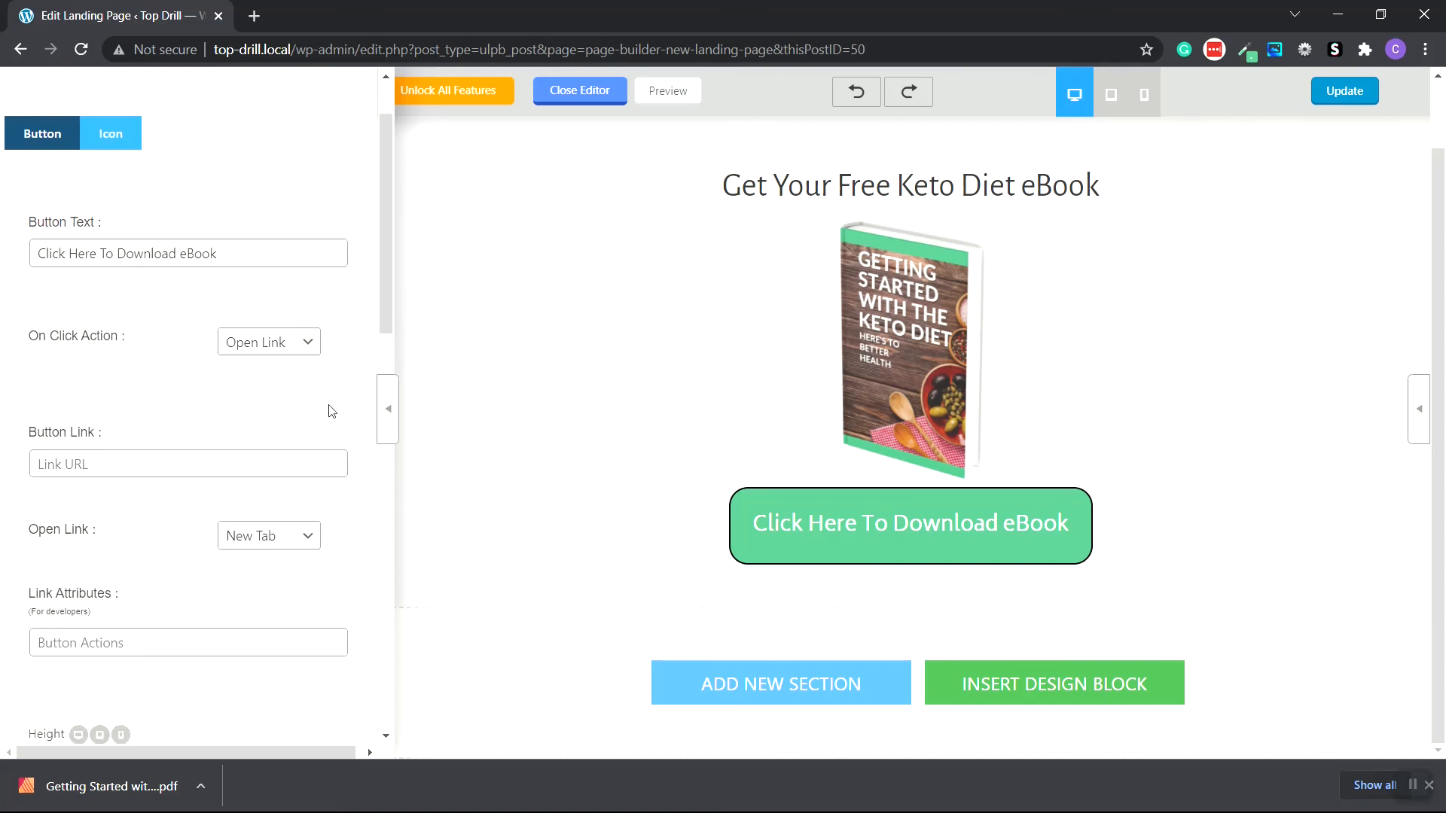
{"action": "scroll", "coordinate": [324, 411], "scroll_direction": "down", "scroll_amount": 1}
{"action": "left_click", "coordinate": [119, 368]}
{"action": "right_click", "coordinate": [117, 367]}
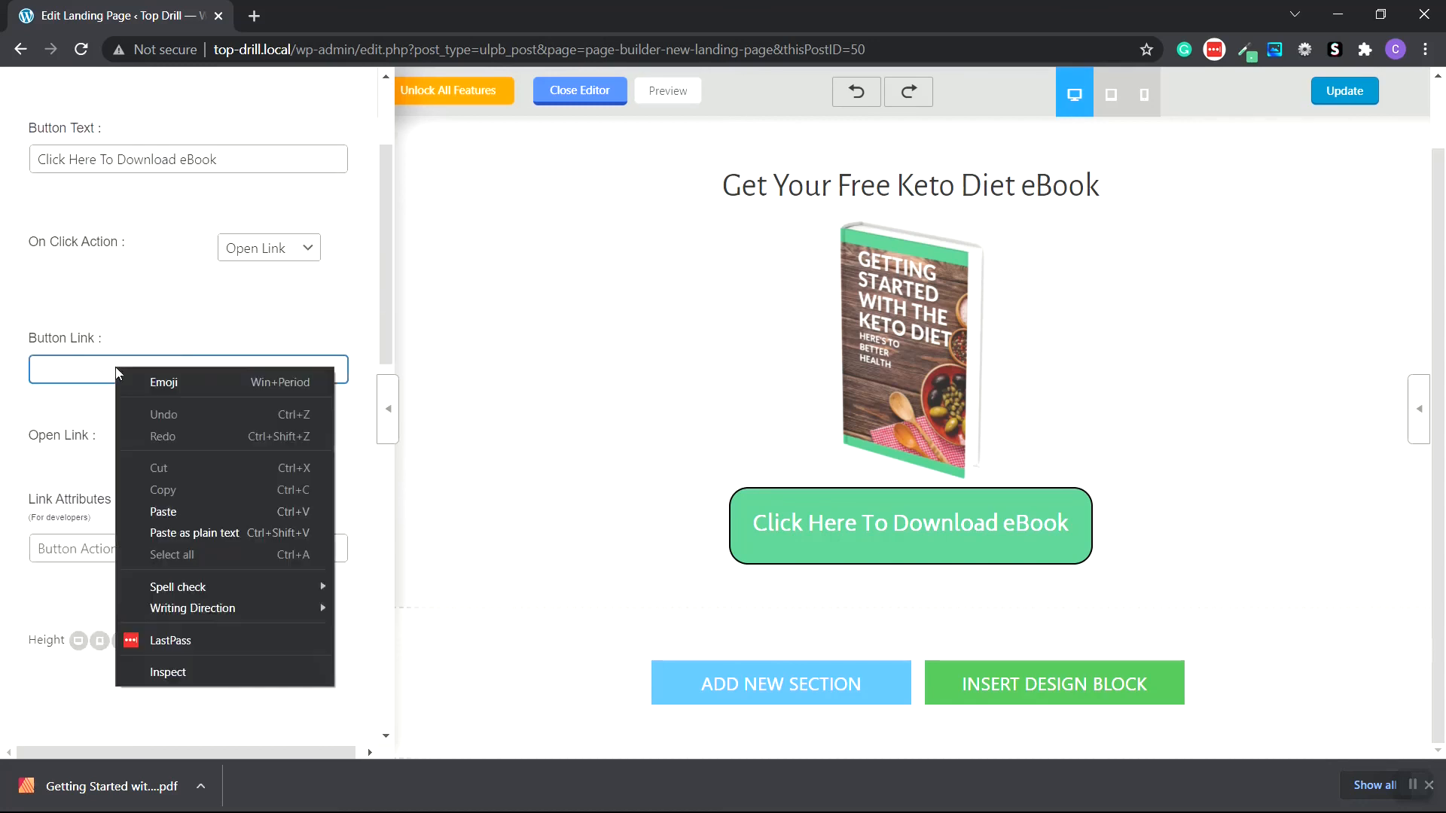
{"action": "left_click", "coordinate": [154, 509]}
{"action": "left_click", "coordinate": [387, 409]}
Update the landing page and test its download button in the preview
{"action": "left_click", "coordinate": [1279, 93]}
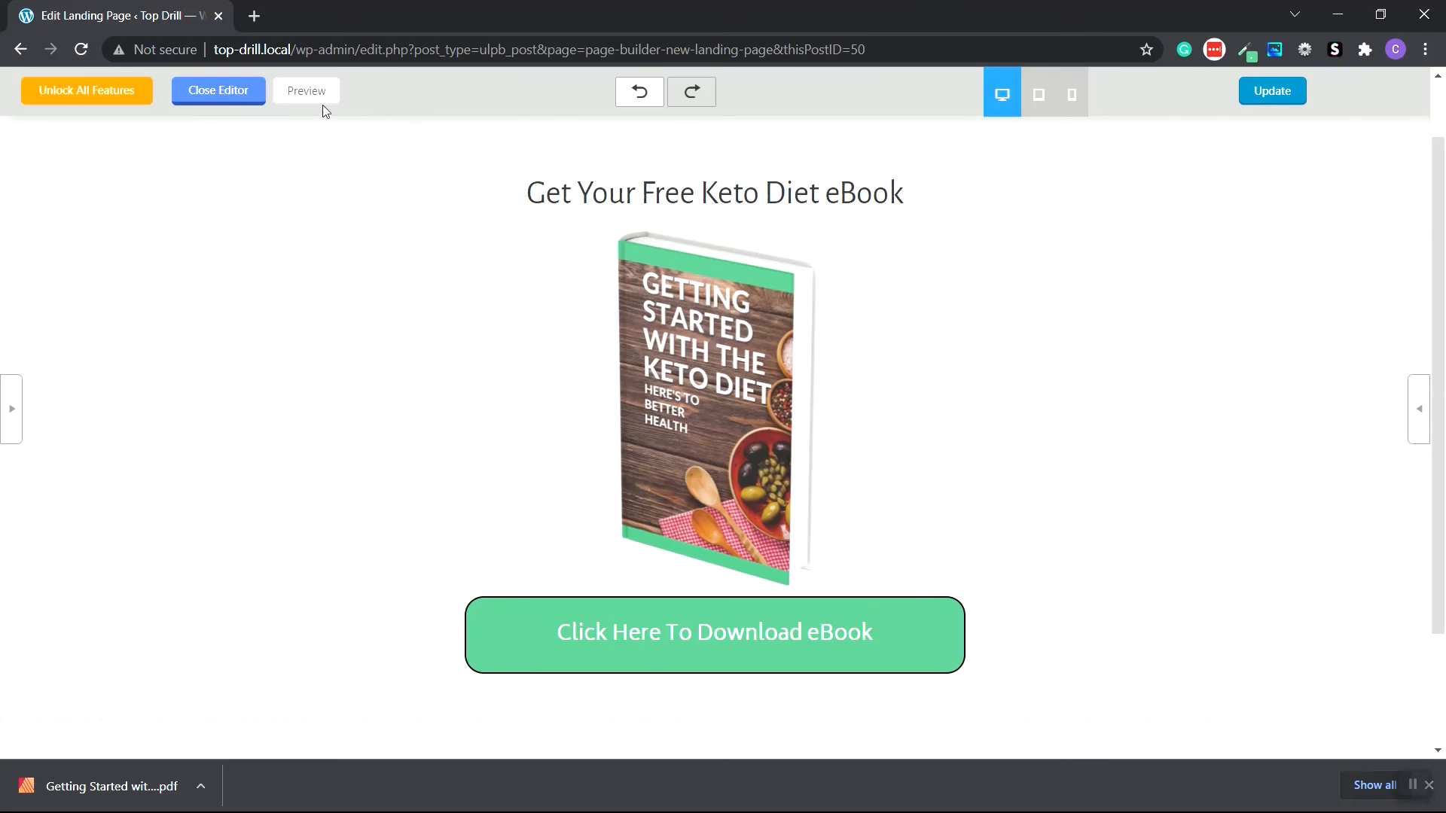
{"action": "left_click", "coordinate": [304, 91]}
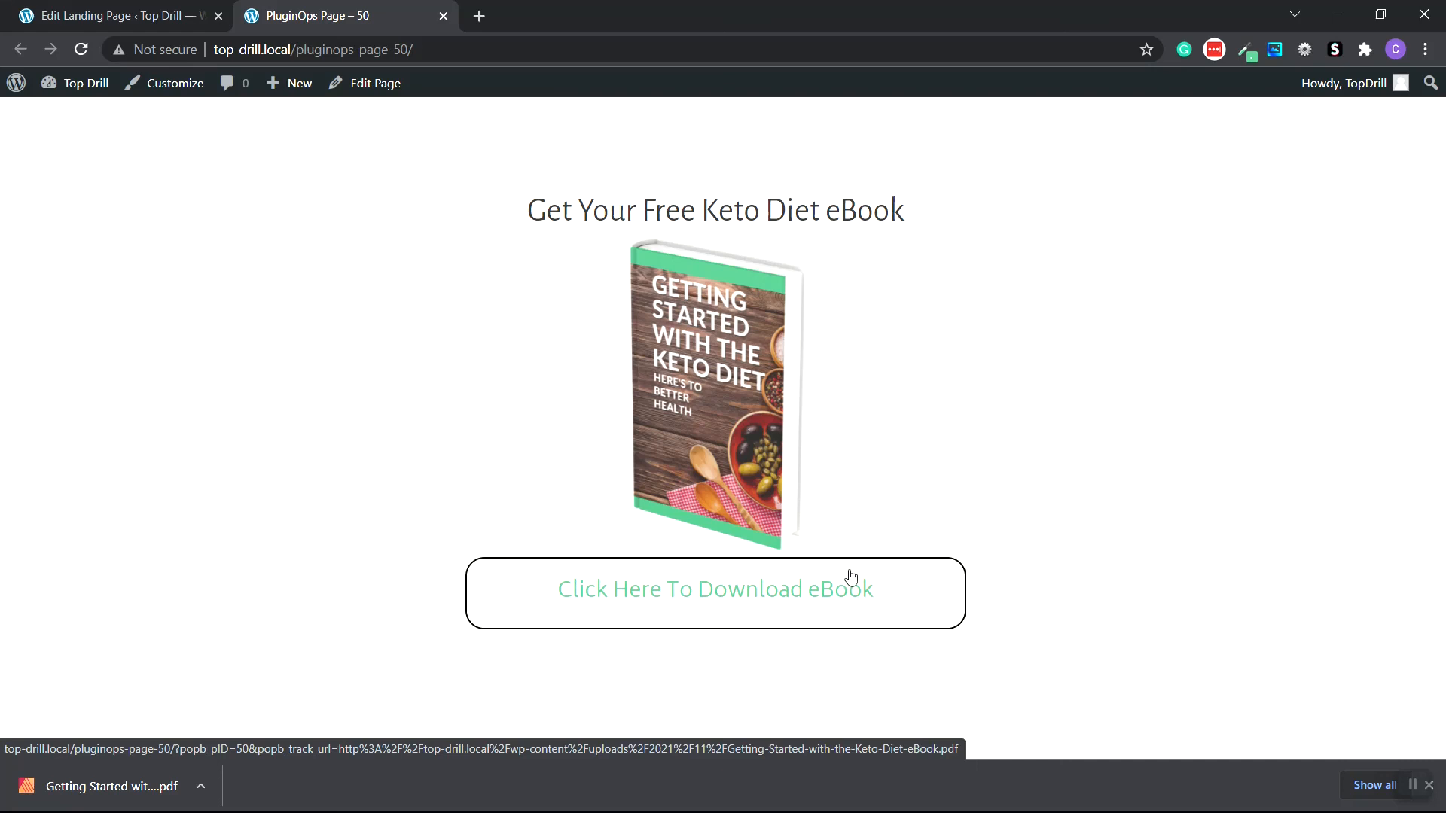
{"action": "left_click", "coordinate": [689, 606]}
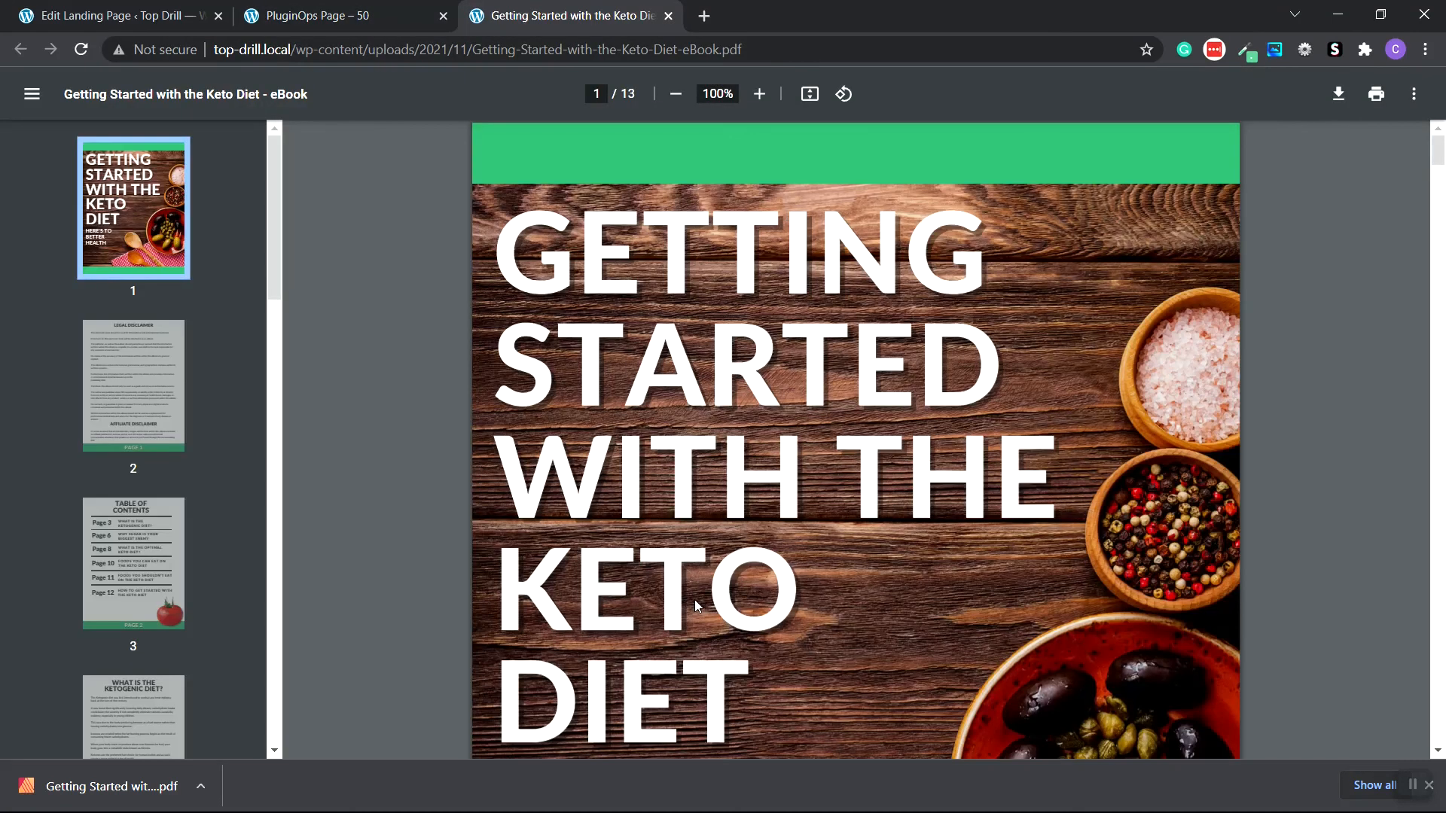
Skim the opened eBook PDF's pages and start downloading the file
{"action": "scroll", "coordinate": [153, 364], "scroll_direction": "down", "scroll_amount": 5}
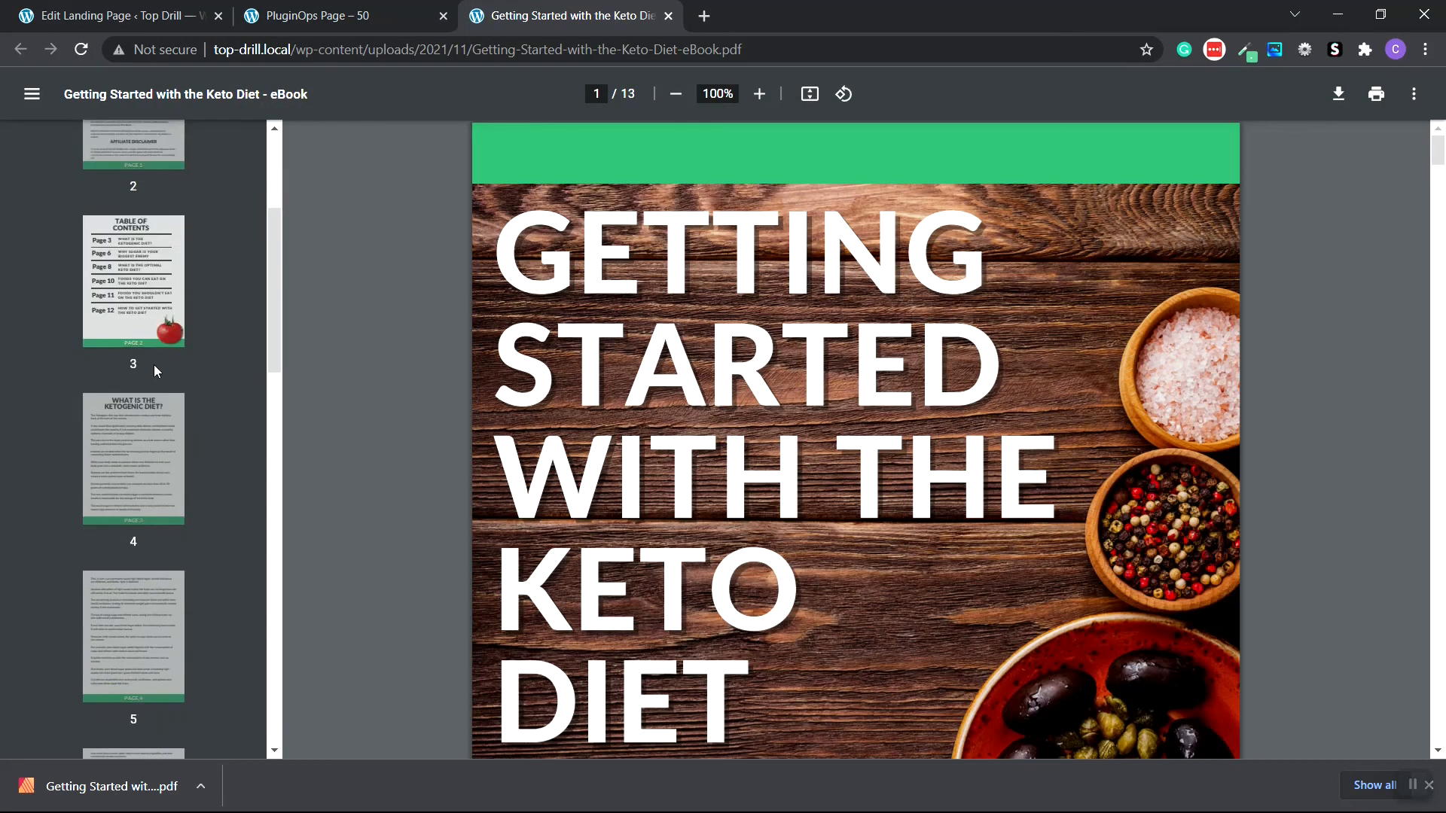
{"action": "scroll", "coordinate": [677, 385], "scroll_direction": "down", "scroll_amount": 4}
{"action": "scroll", "coordinate": [678, 384], "scroll_direction": "down", "scroll_amount": 10}
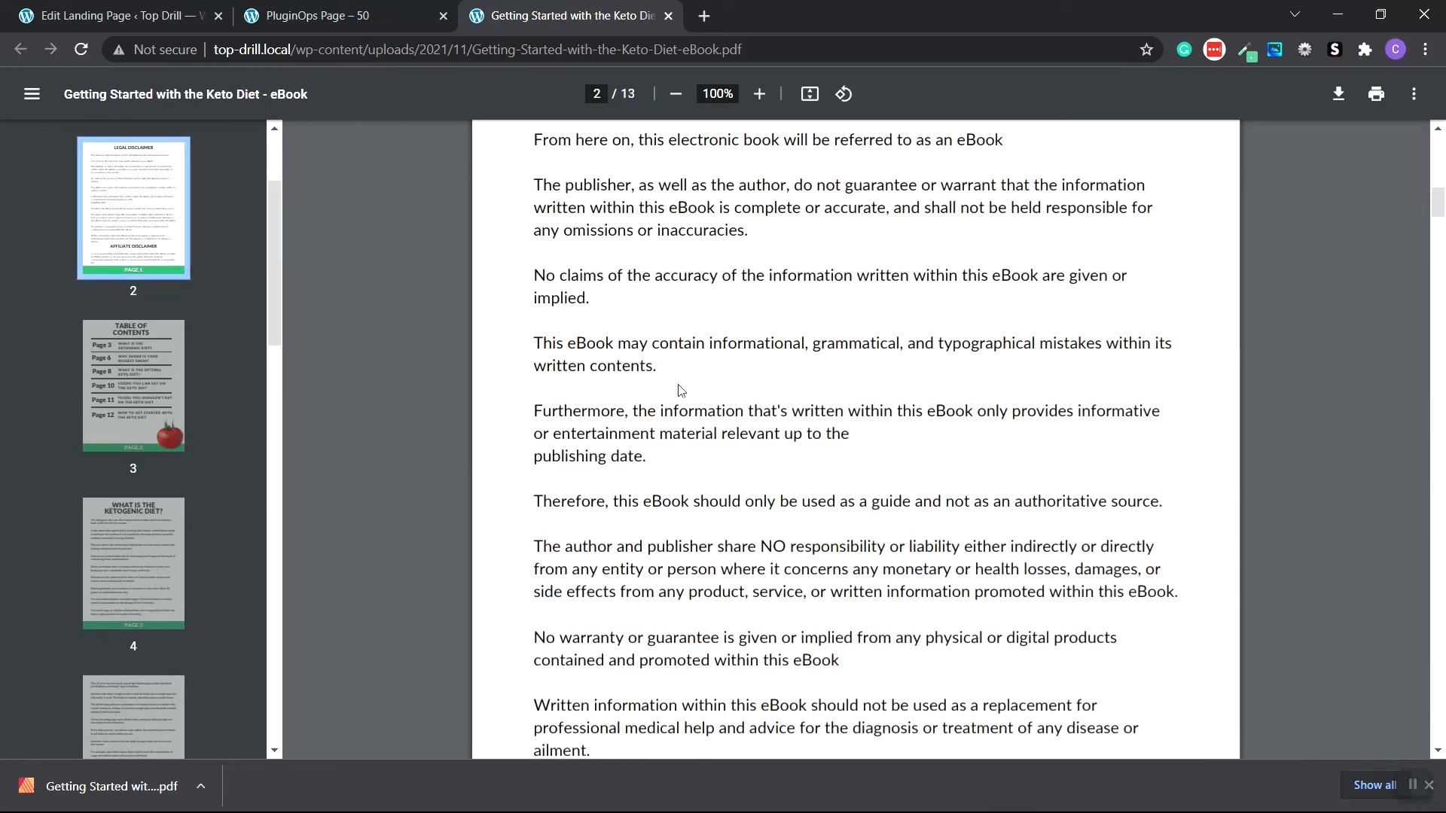
{"action": "scroll", "coordinate": [678, 385], "scroll_direction": "up", "scroll_amount": 14}
{"action": "scroll", "coordinate": [678, 386], "scroll_direction": "up", "scroll_amount": 1}
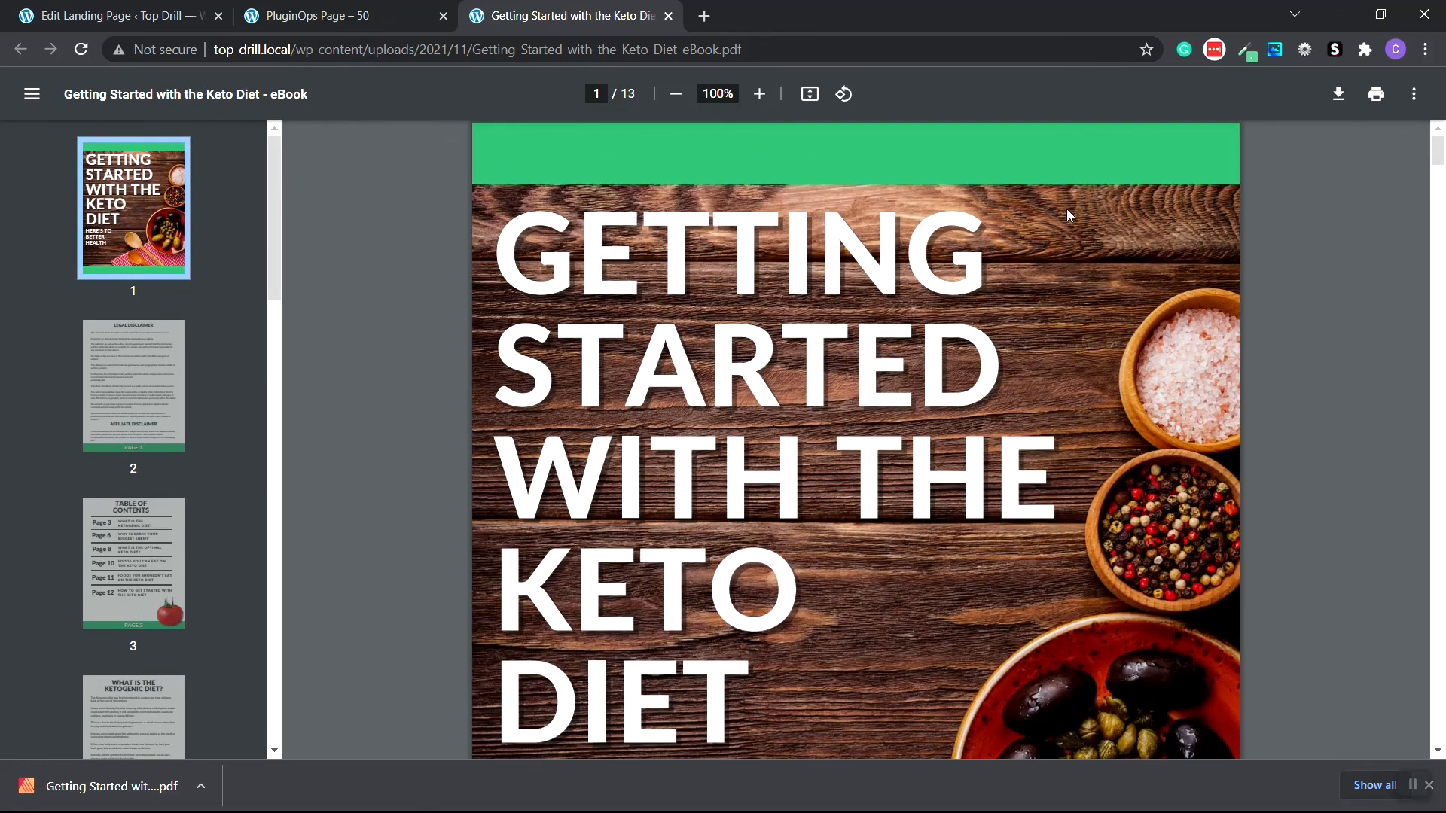
{"action": "left_click", "coordinate": [1345, 96]}
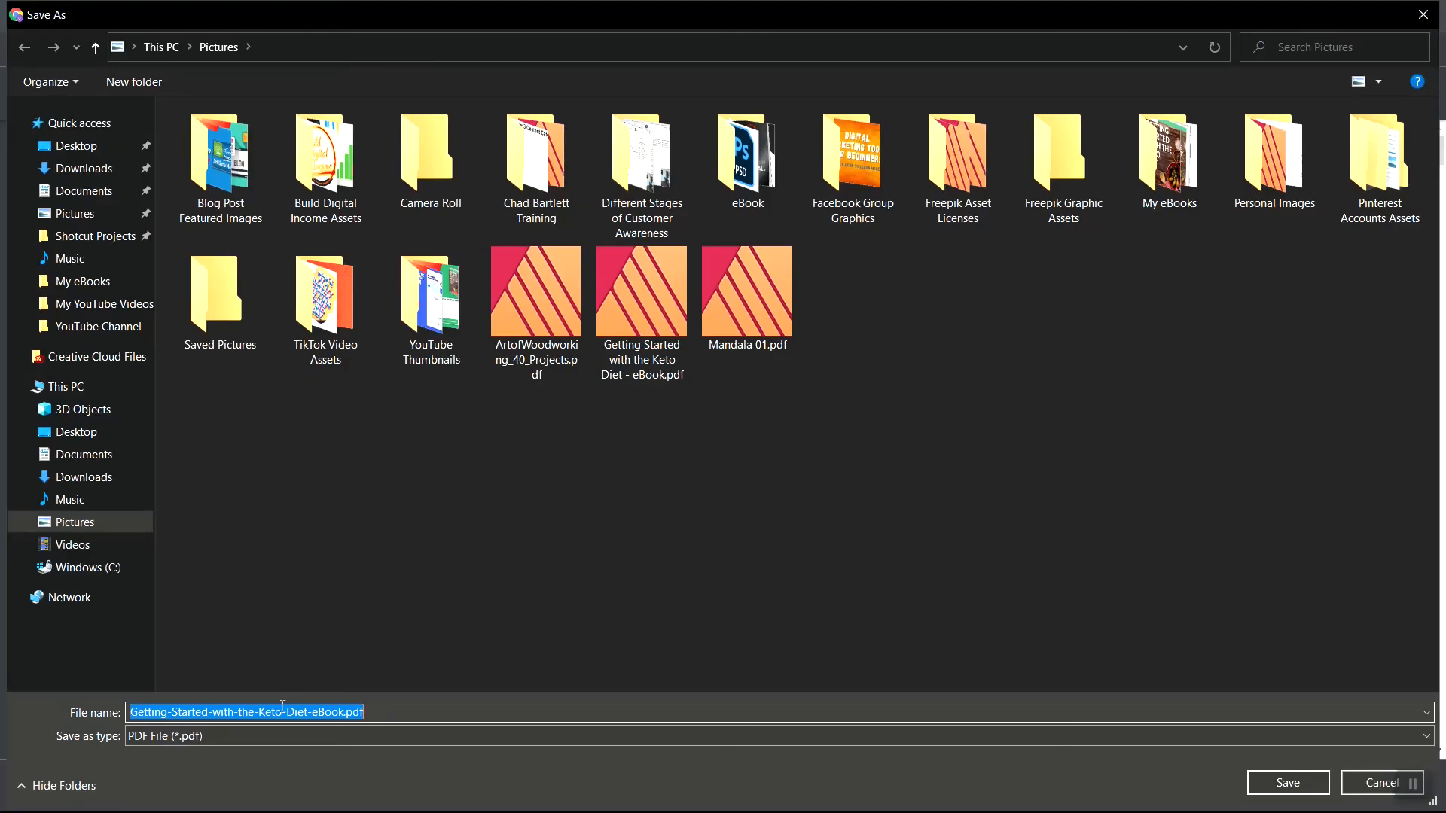